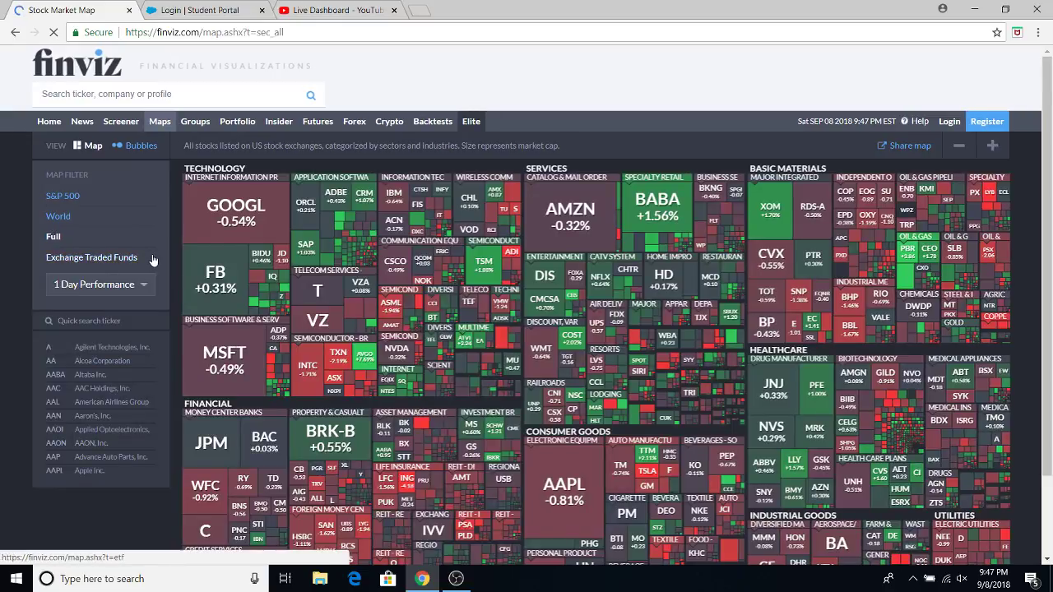
Colour the full stock market map by EPS Growth Past 5 Years.
mouse_move(218, 282)
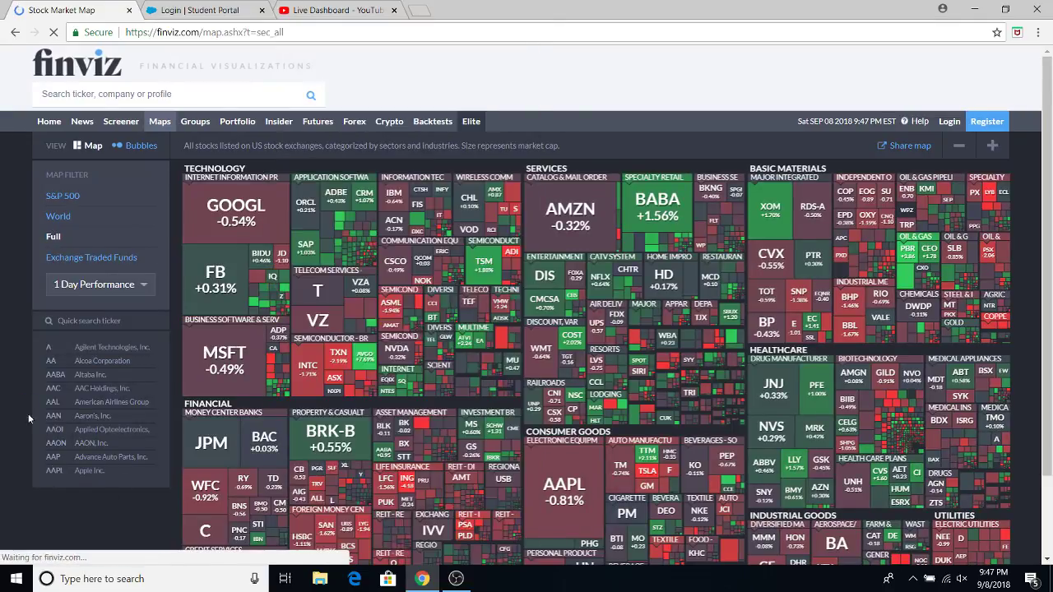
scroll(18, 399, "down", 1)
scroll(17, 399, "up", 1)
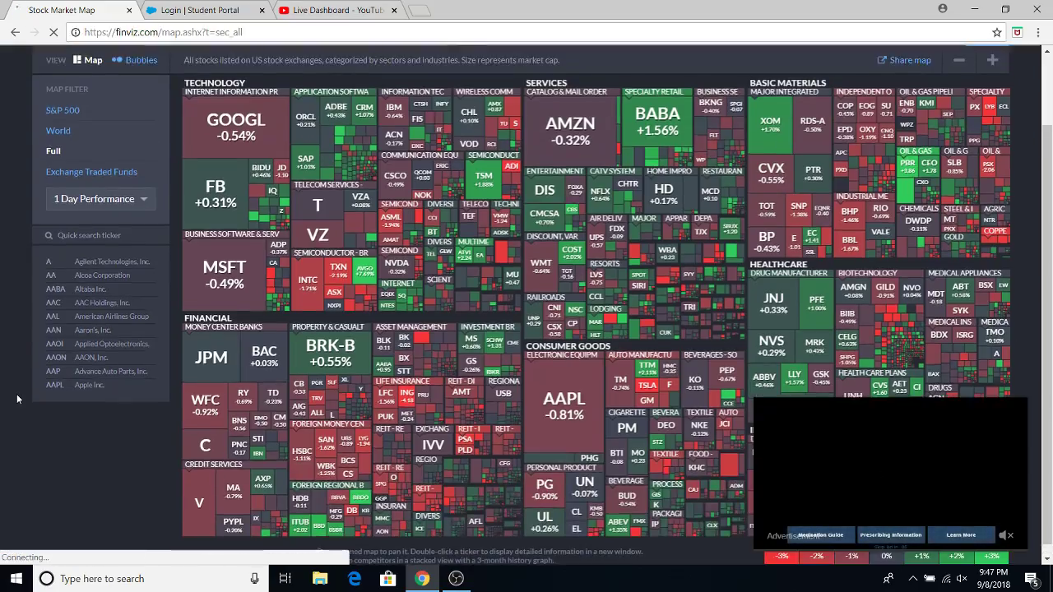
mouse_move(250, 228)
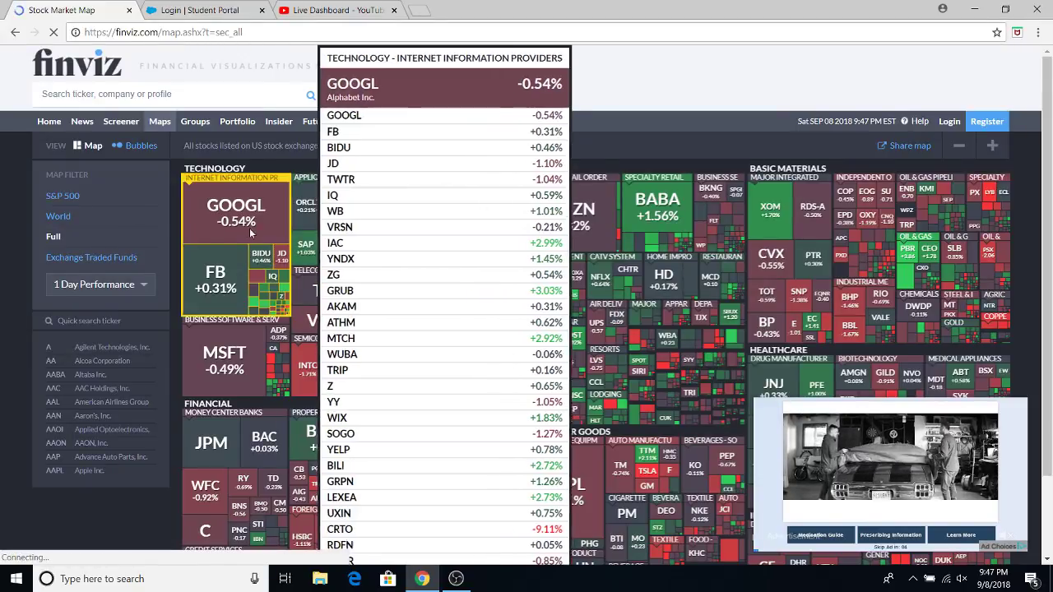
left_click(140, 284)
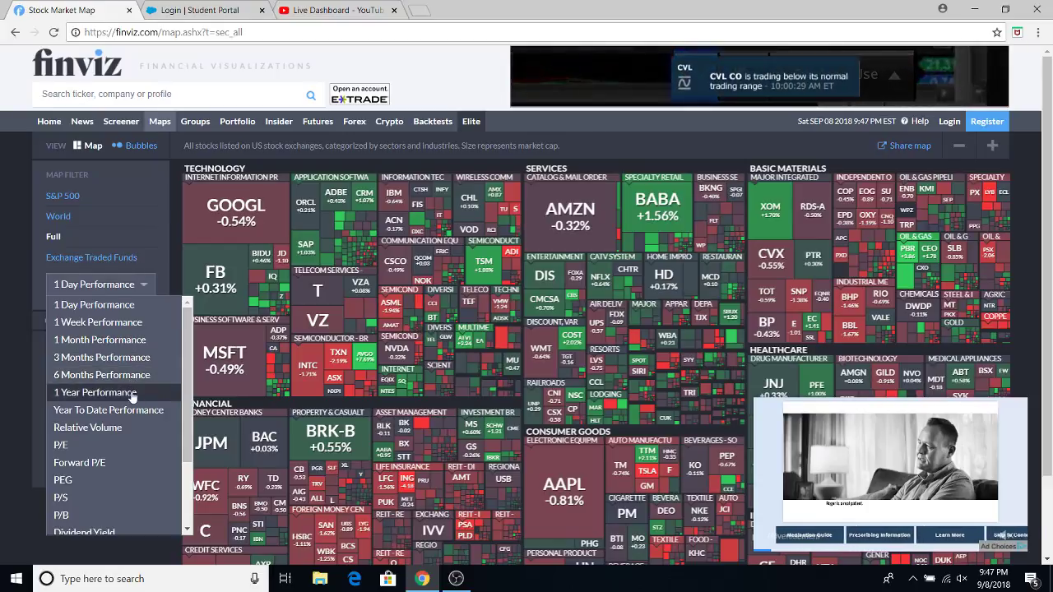
scroll(131, 407, "down", 1)
scroll(132, 408, "down", 1)
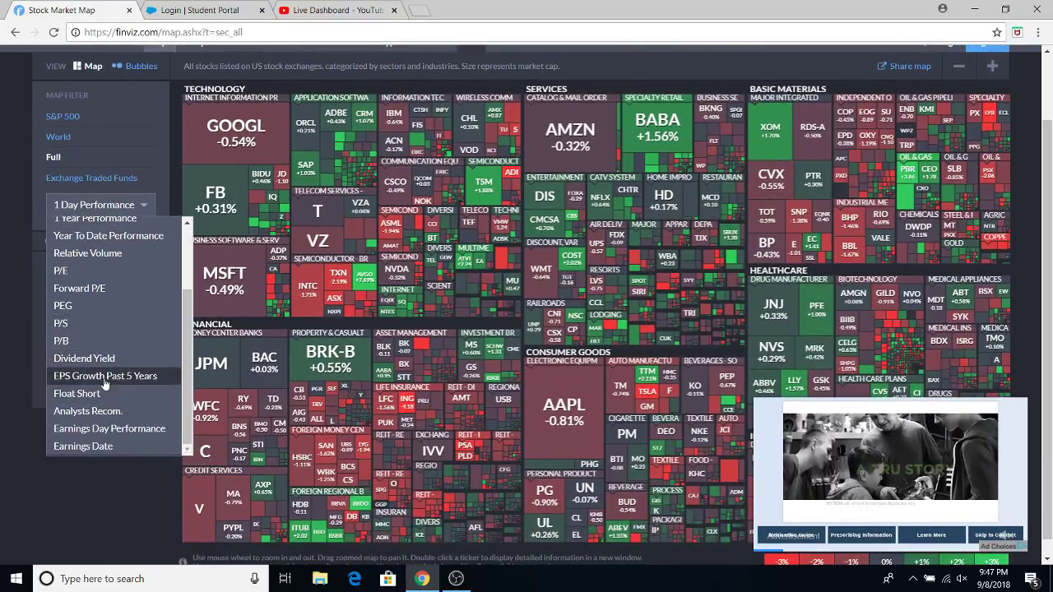
left_click(101, 377)
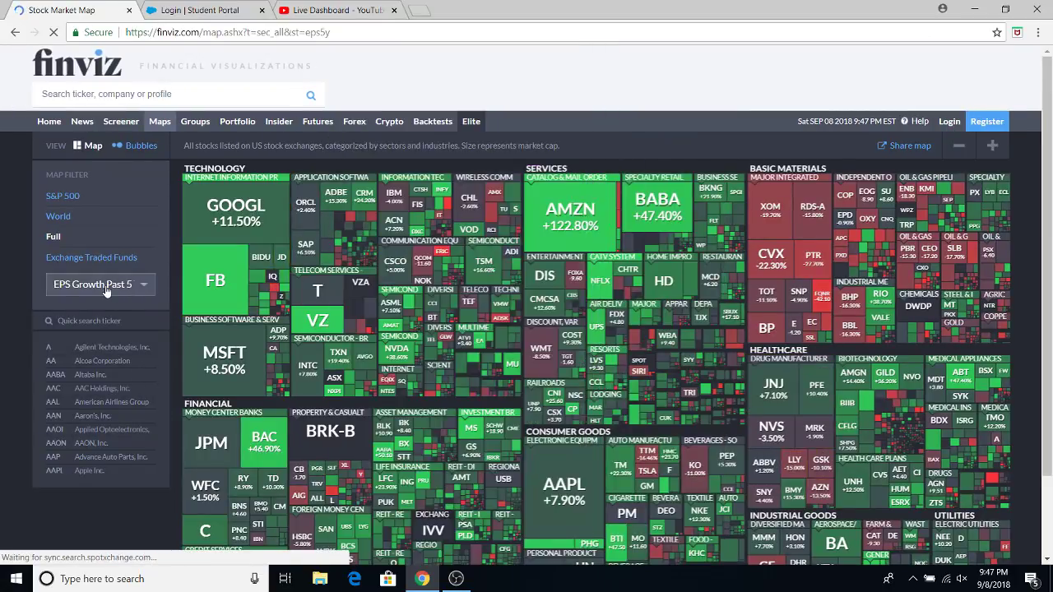
Examine the other performance and valuation measures available for colouring the map.
left_click(105, 285)
scroll(107, 428, "down", 3)
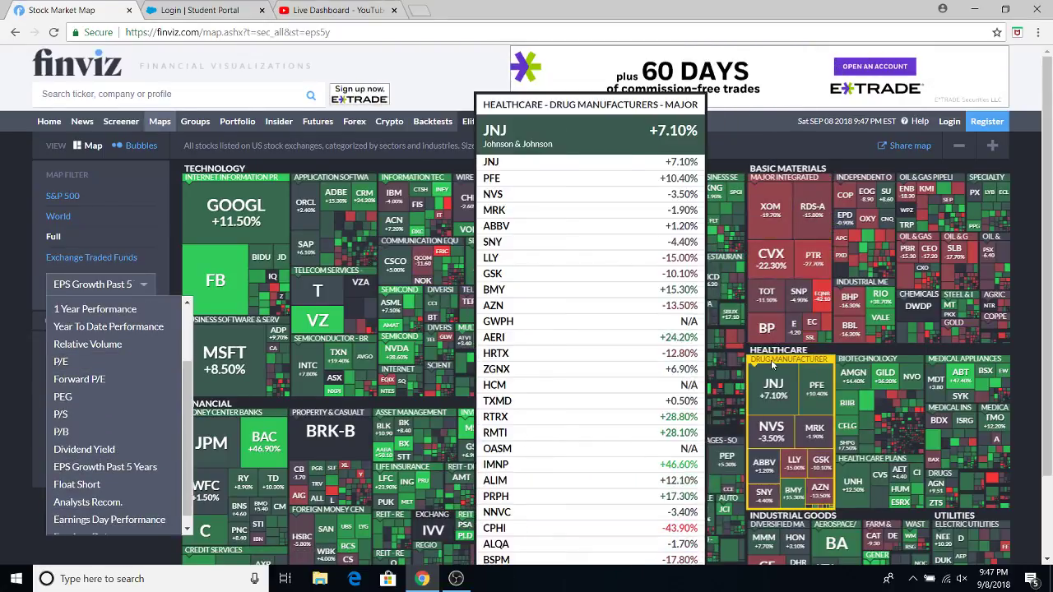
scroll(1026, 384, "down", 1)
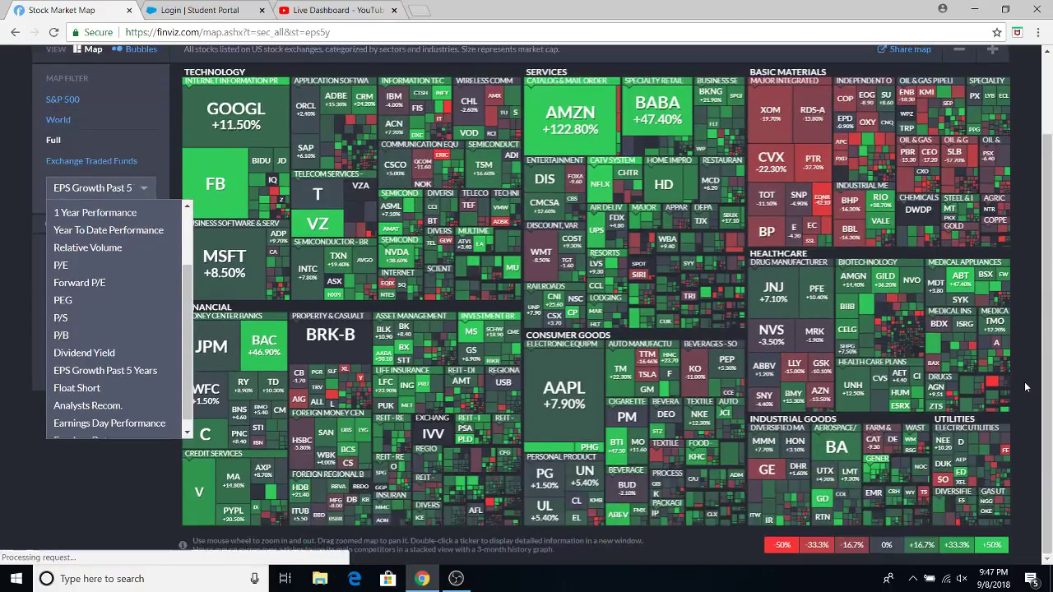
scroll(91, 337, "down", 1)
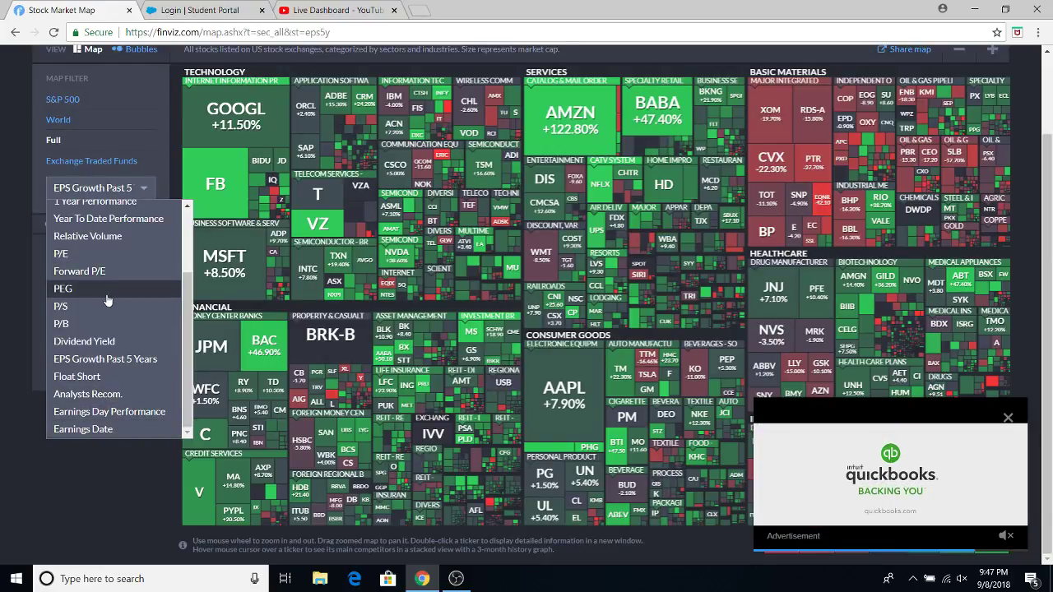
scroll(107, 279, "up", 1)
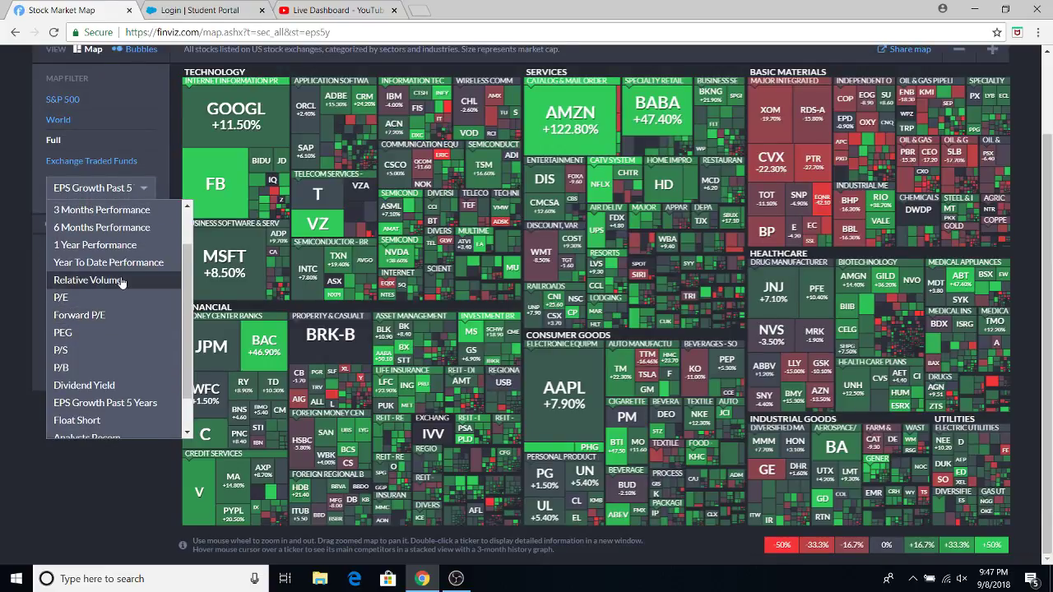
scroll(111, 296, "up", 1)
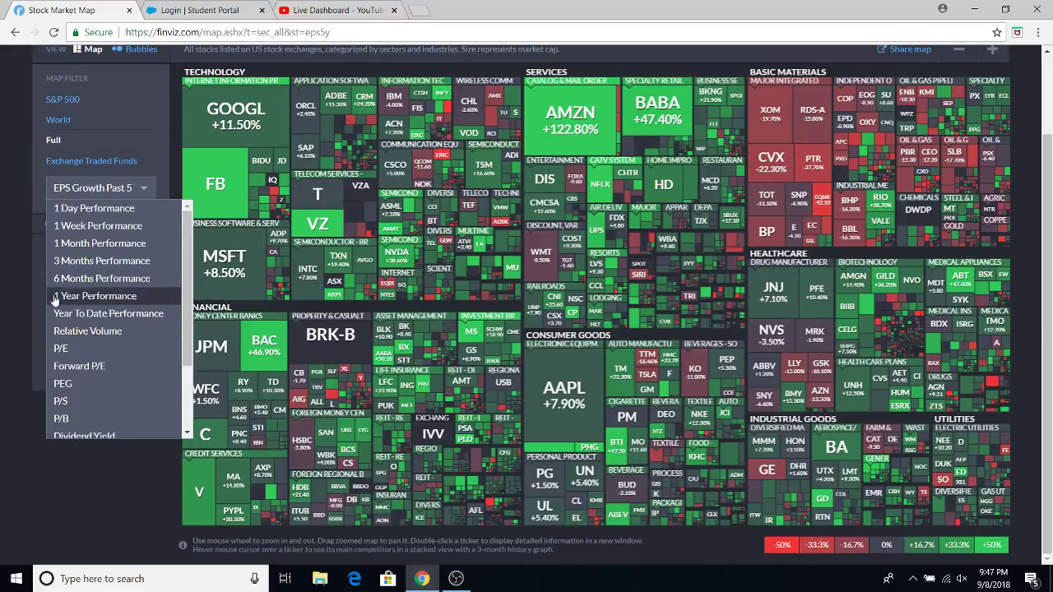
left_click(3, 283)
scroll(25, 238, "up", 2)
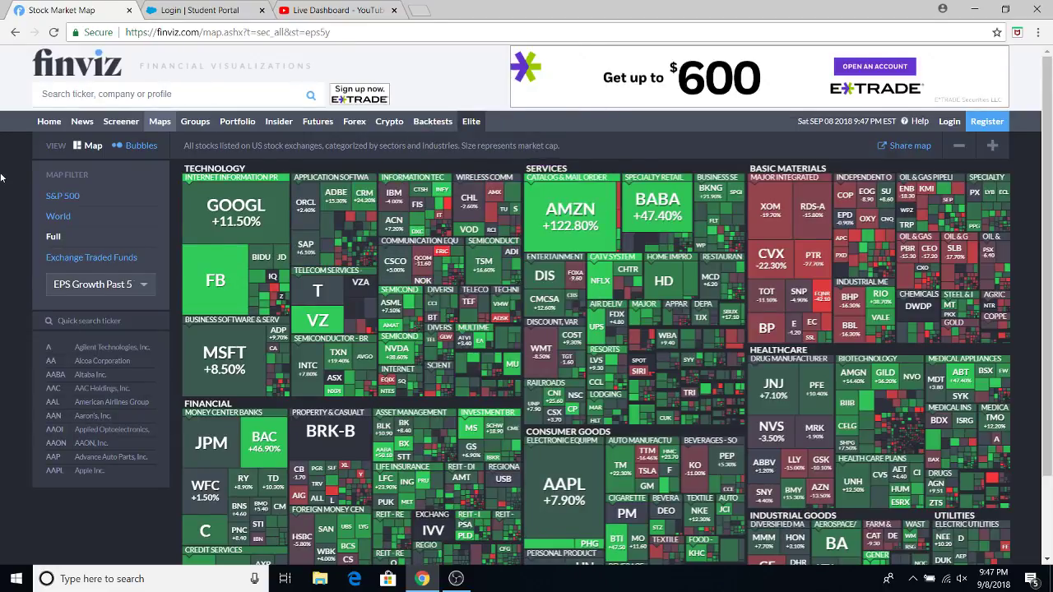
Go to the stock screener and check the choices of the dividend yield filter.
left_click(108, 126)
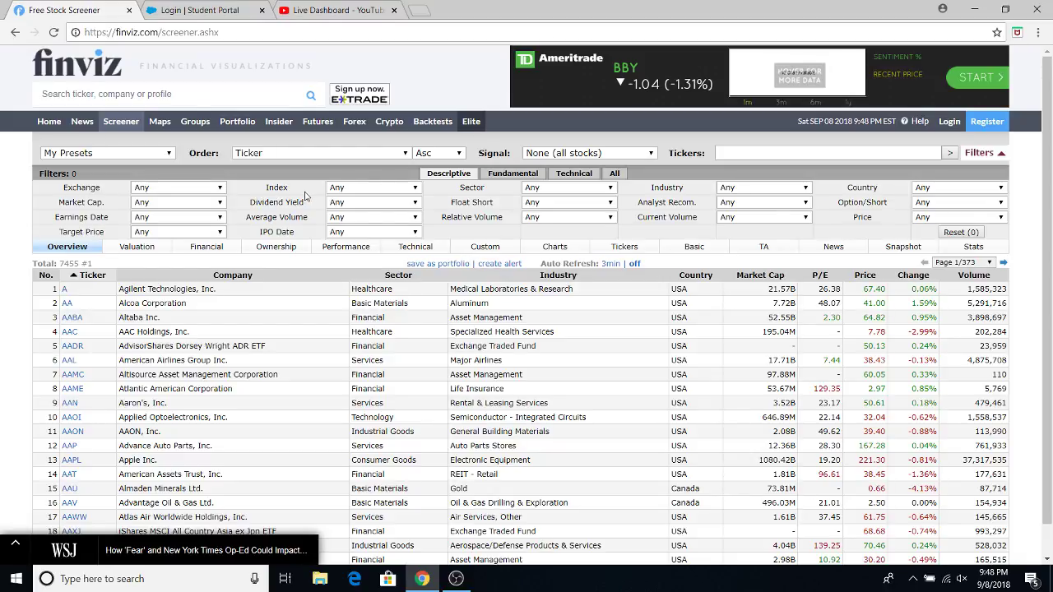
left_click(342, 206)
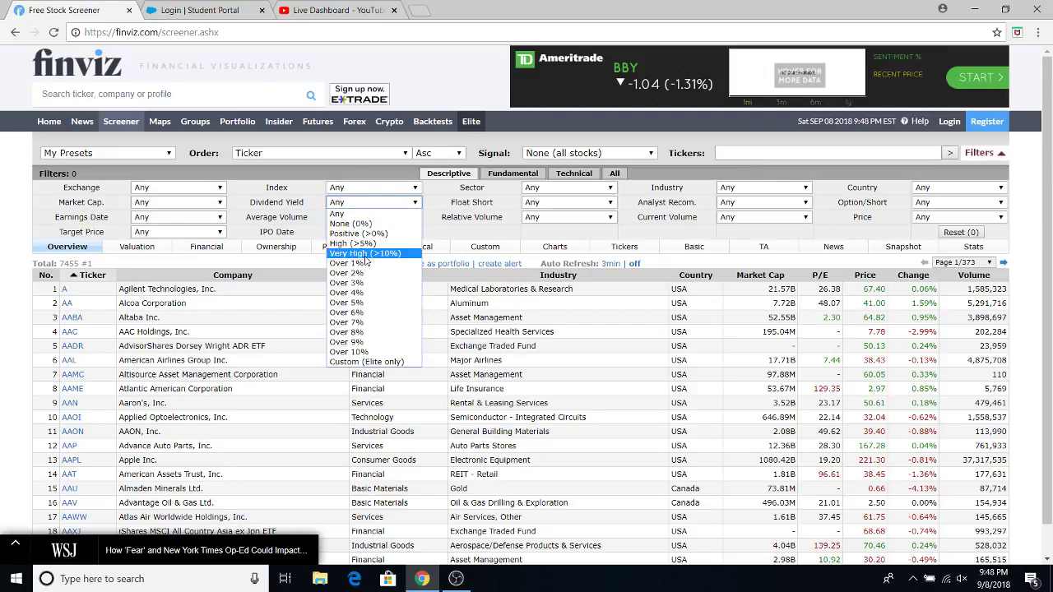
left_click(438, 218)
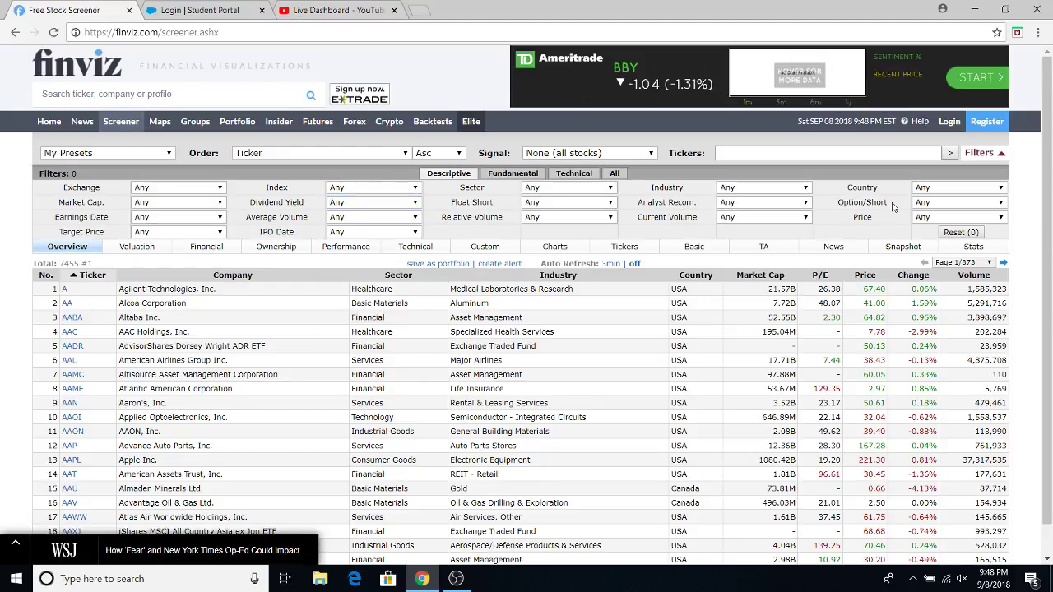
Filter the stocks to Optionable, with current volume Over 200K and relative volume Over 0.75.
left_click(926, 205)
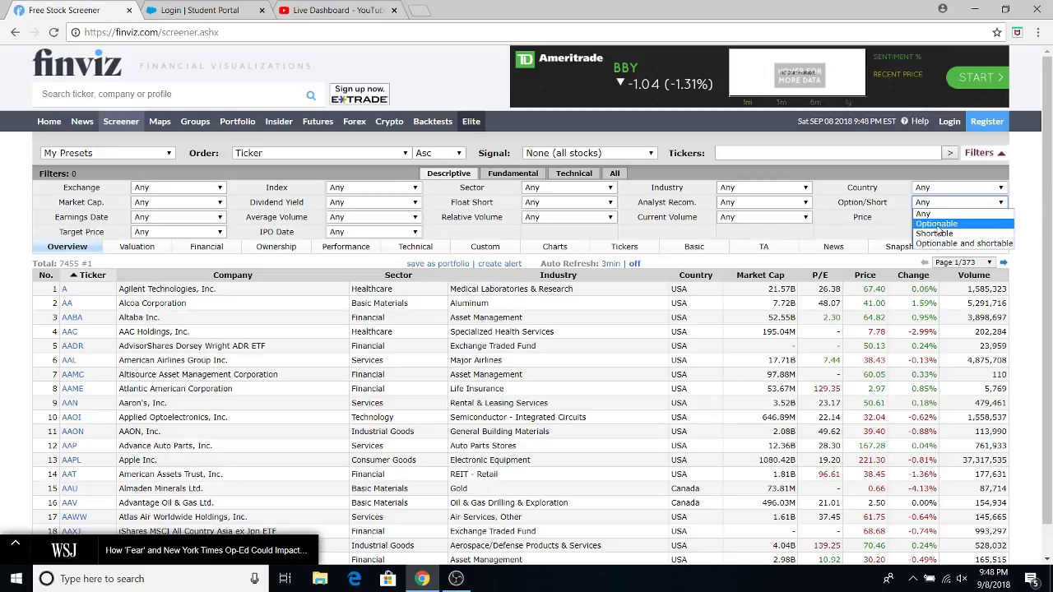
left_click(937, 226)
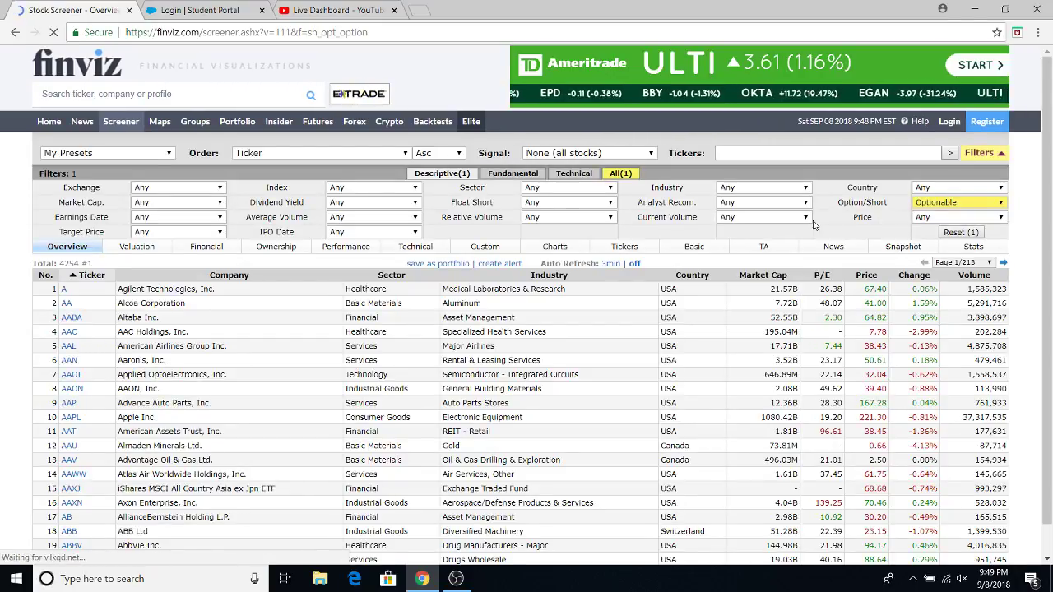
left_click(773, 217)
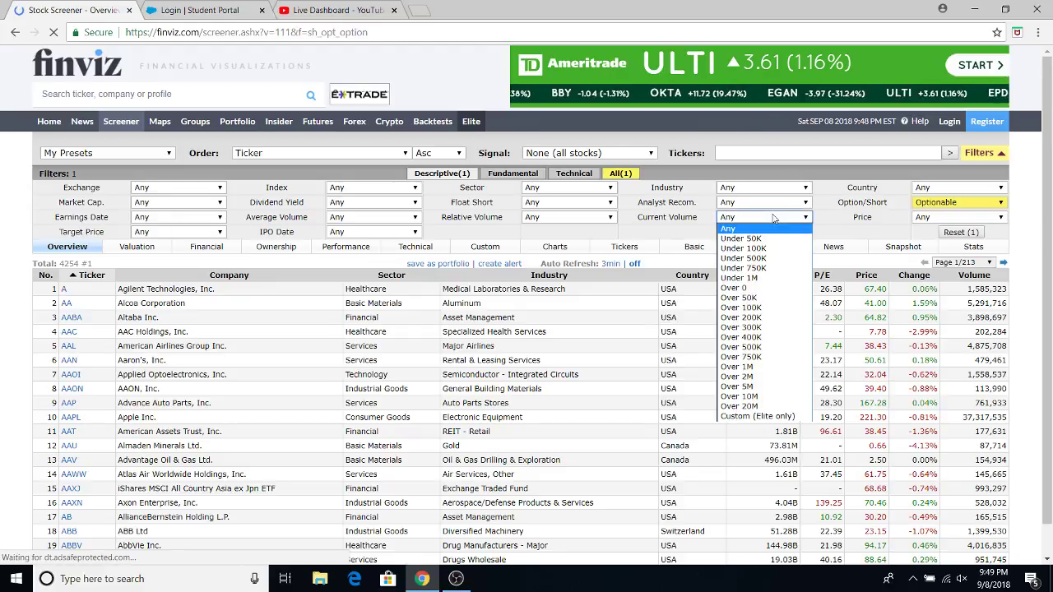
left_click(740, 317)
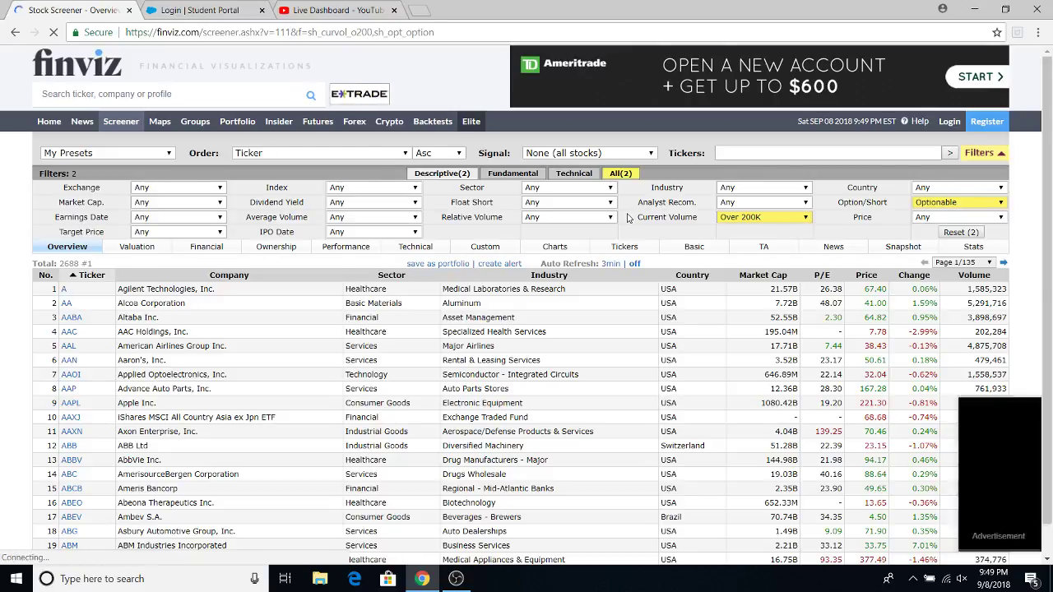
left_click(590, 217)
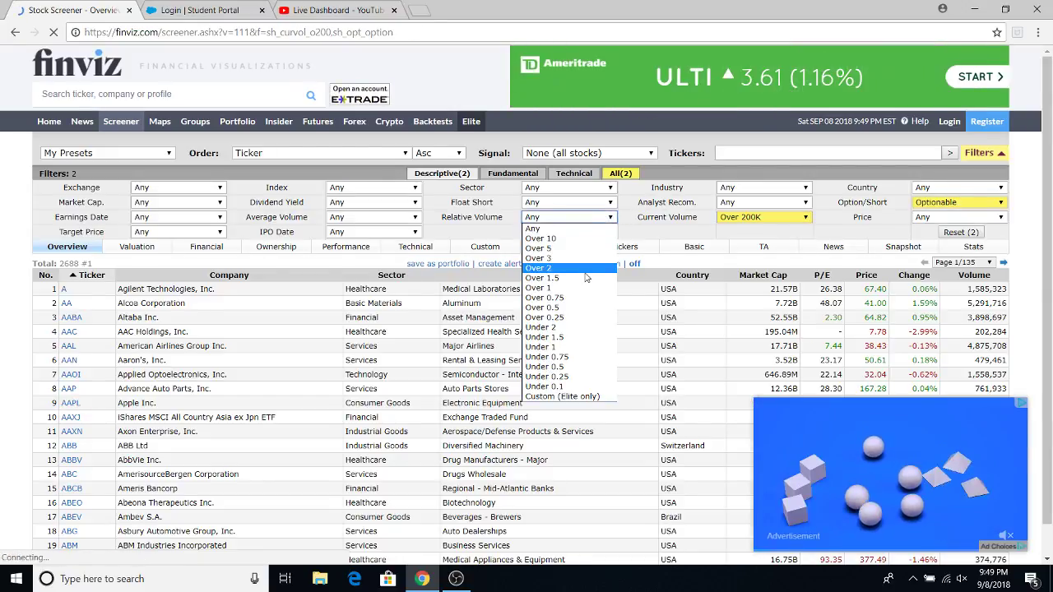
left_click(576, 298)
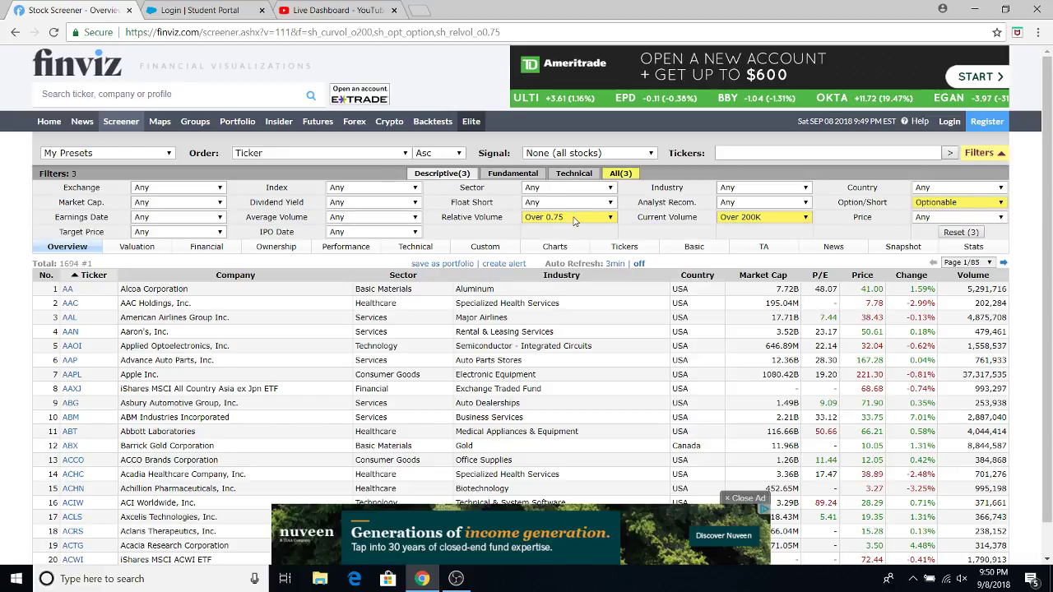
Examine the choices of the analyst recommendation, sector and industry filters.
left_click(732, 205)
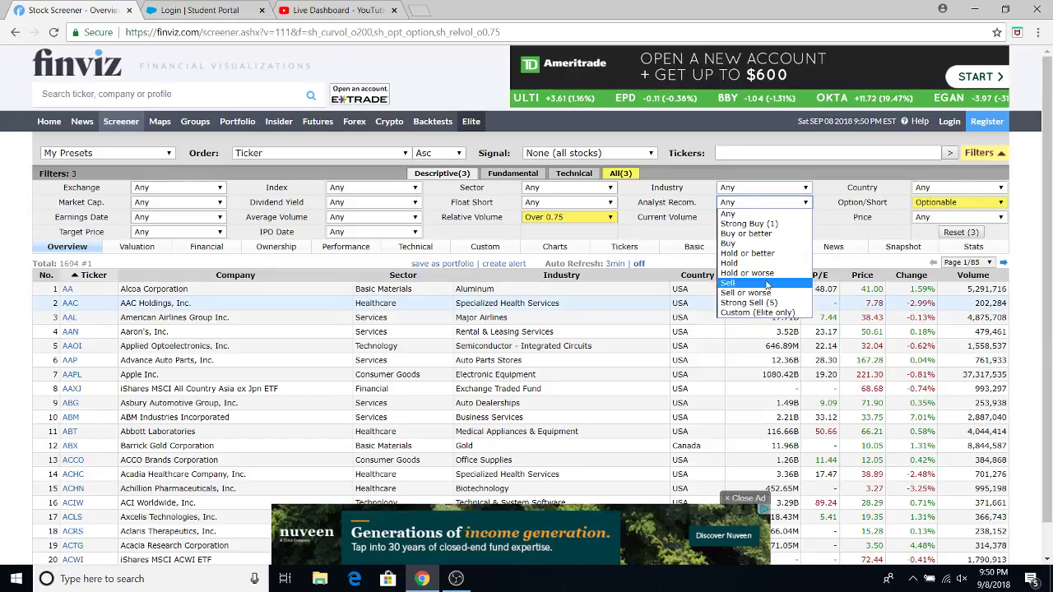
left_click(679, 212)
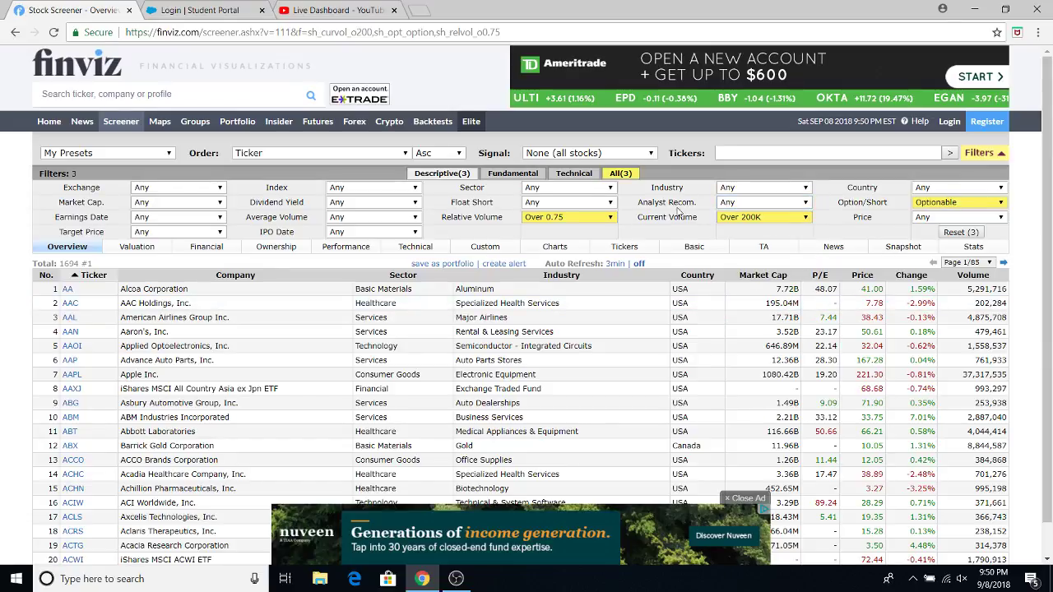
left_click(528, 189)
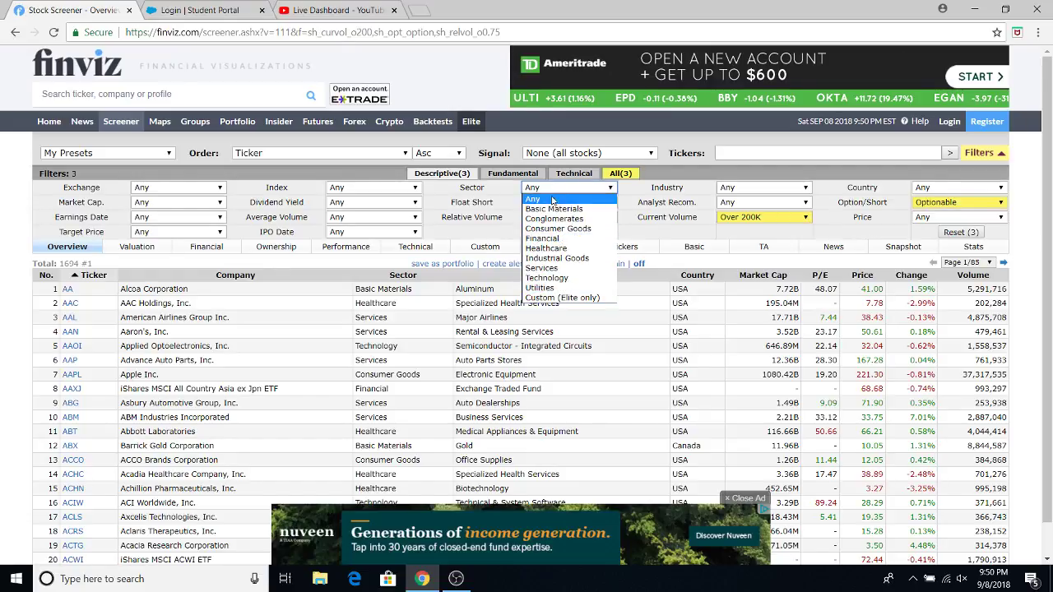
left_click(659, 195)
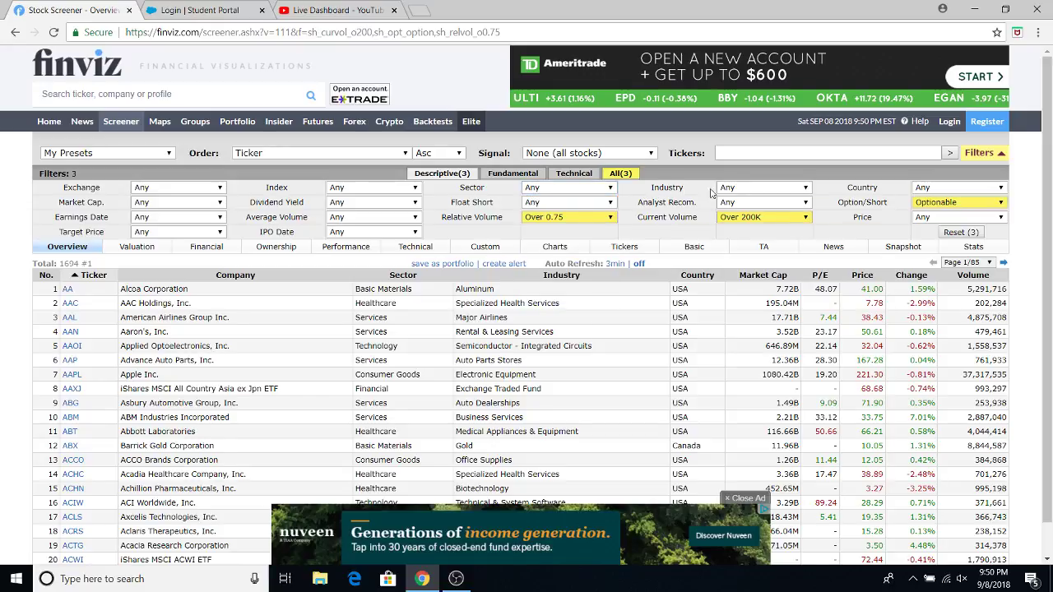
left_click(739, 186)
scroll(764, 265, "down", 15)
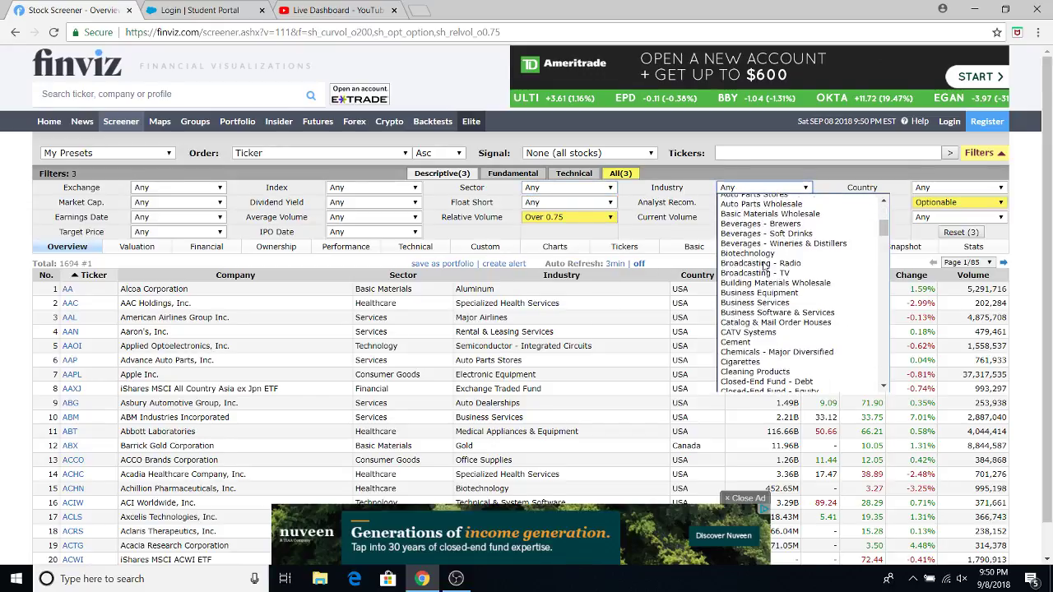
scroll(766, 265, "down", 20)
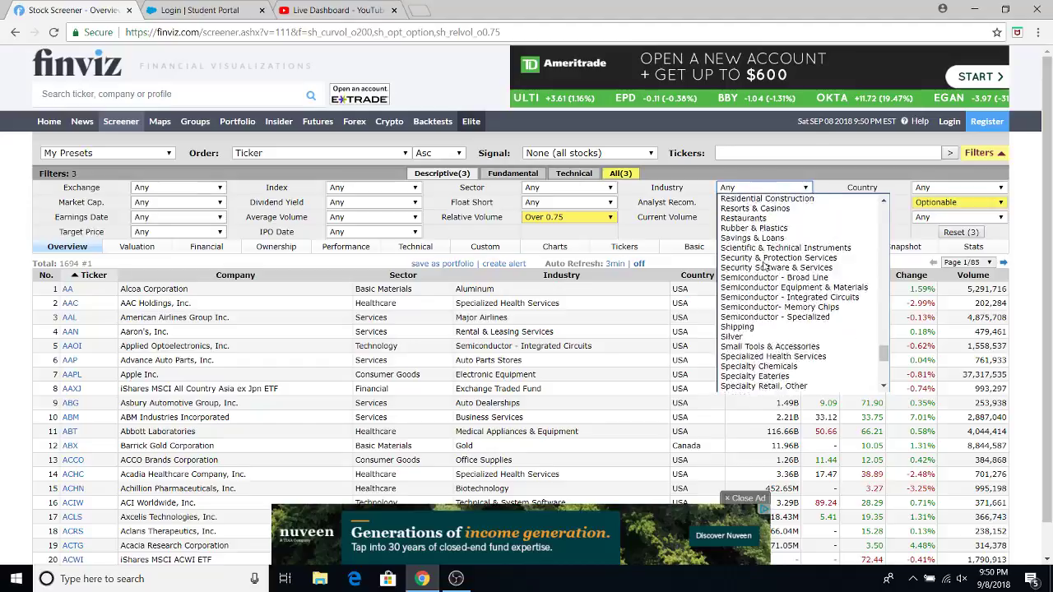
left_click(699, 218)
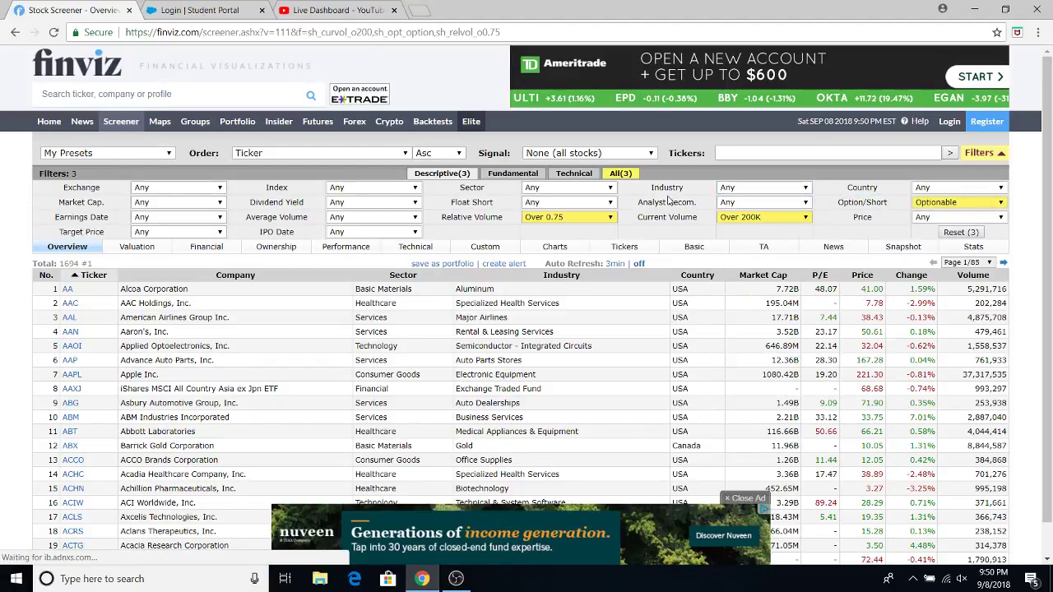
Set the fundamental EPS growth filters for this year, next year and past 5 years to Positive (>0%).
left_click(529, 176)
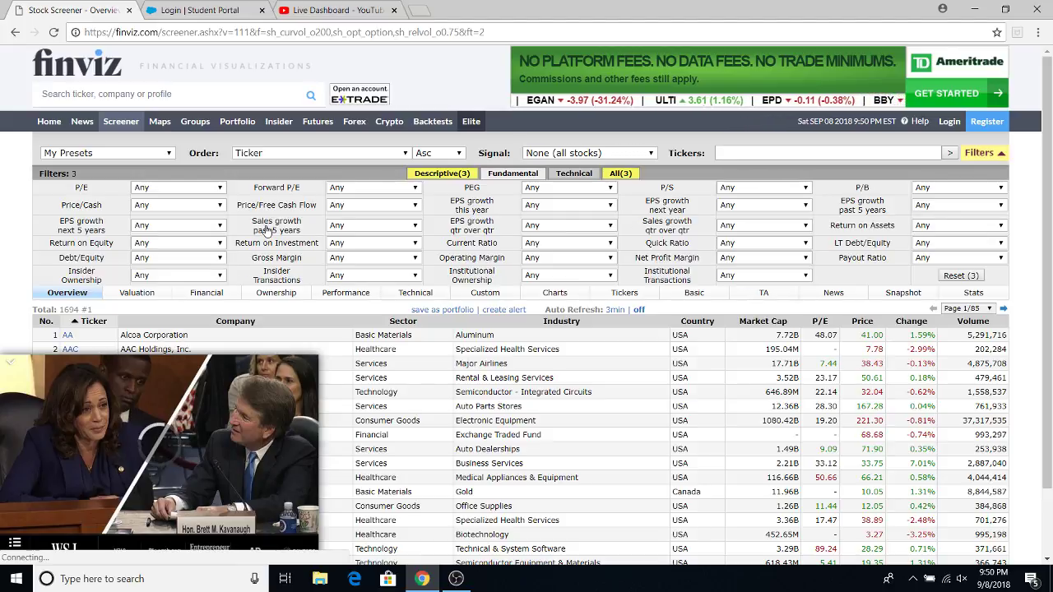
left_click(538, 210)
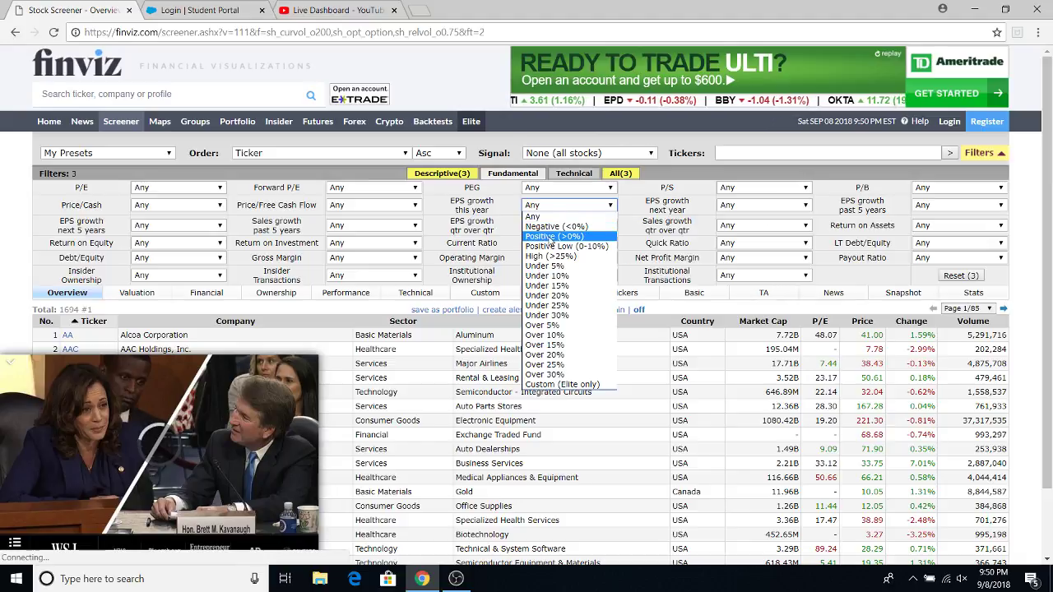
left_click(550, 237)
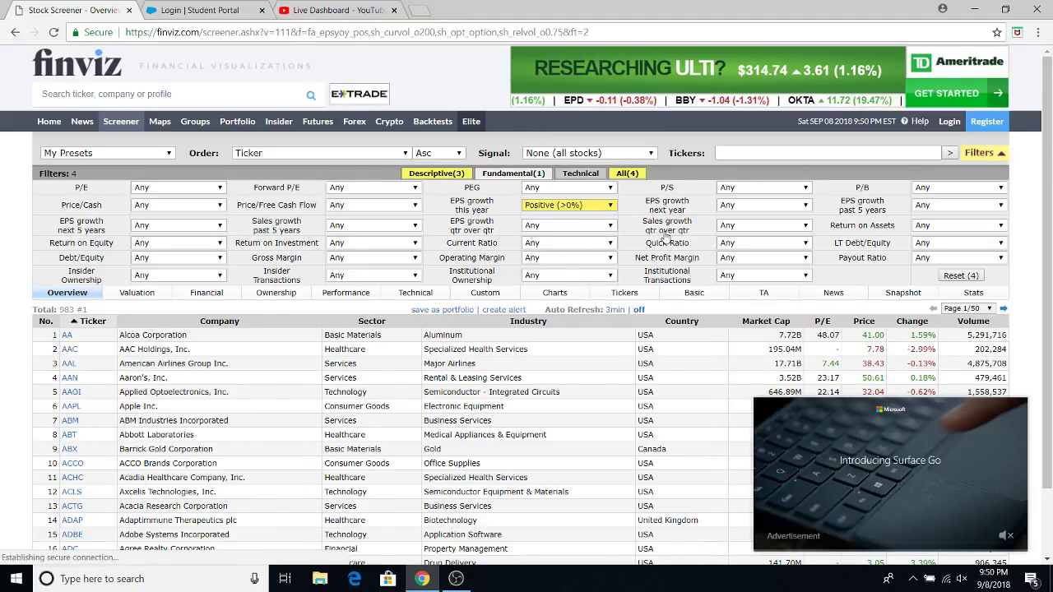
left_click(731, 208)
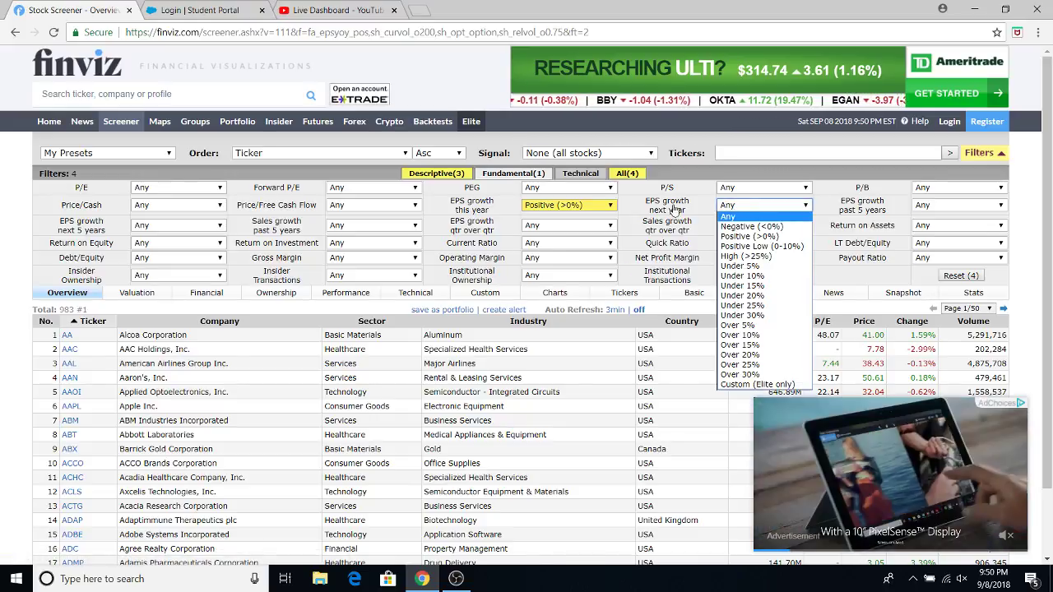
left_click(750, 237)
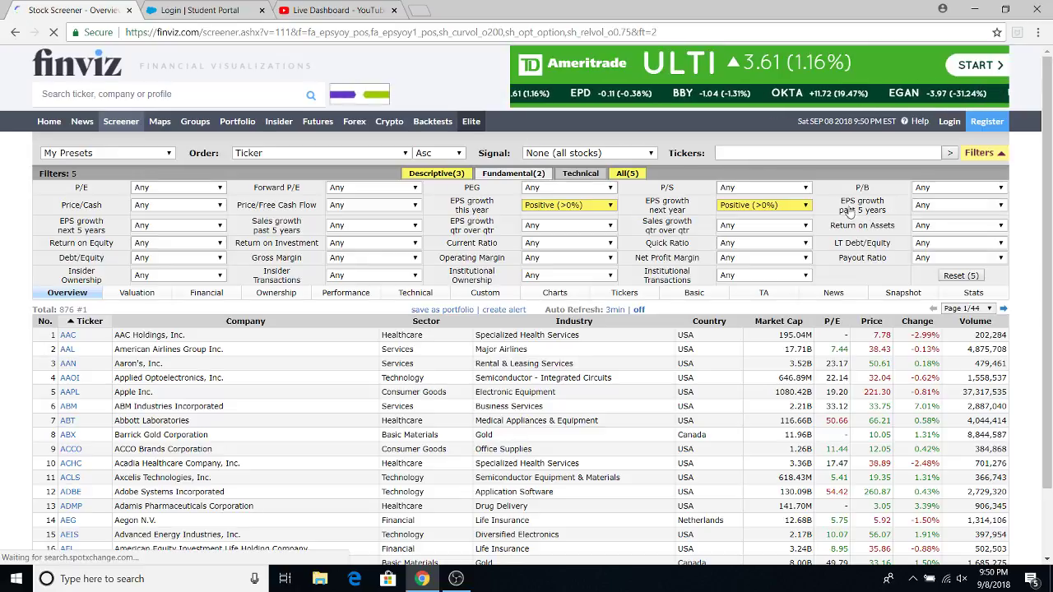
left_click(932, 210)
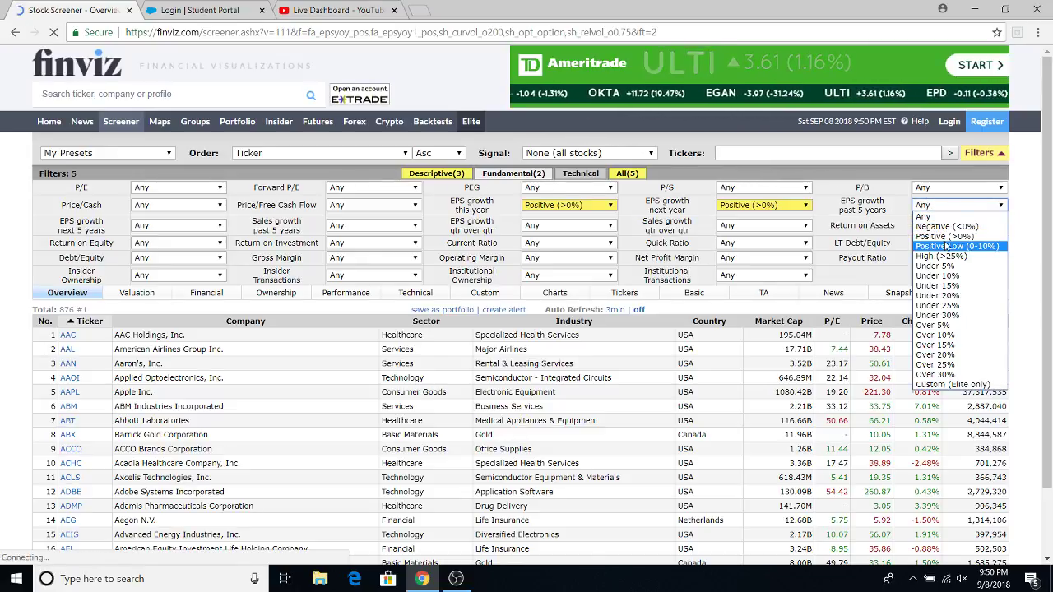
left_click(946, 234)
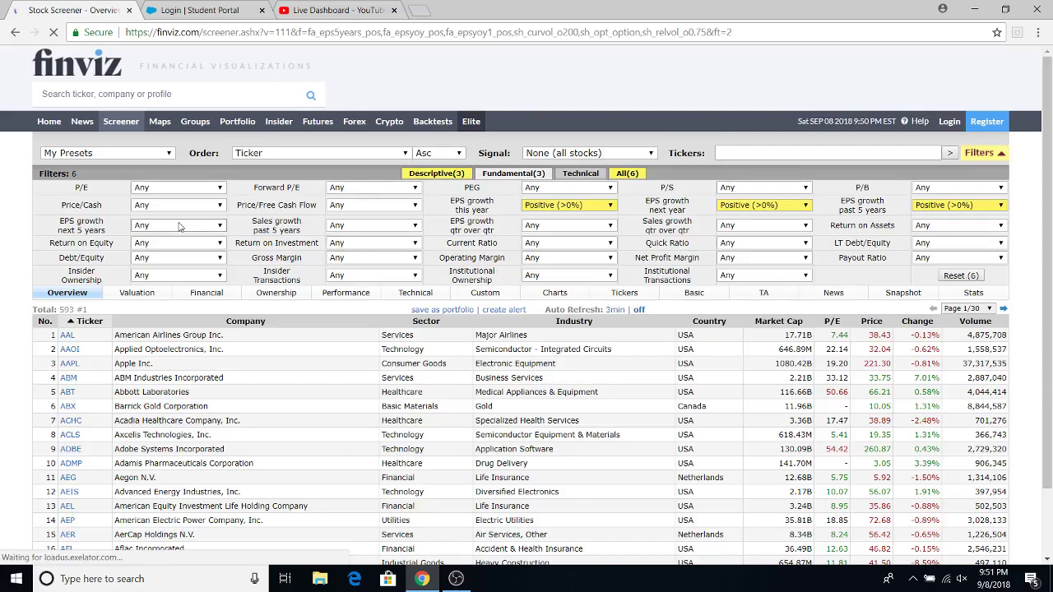
Set the EPS growth next 5 years, sales growth past 5 years, and quarter-over-quarter EPS and sales growth filters to Positive (>0%).
left_click(178, 226)
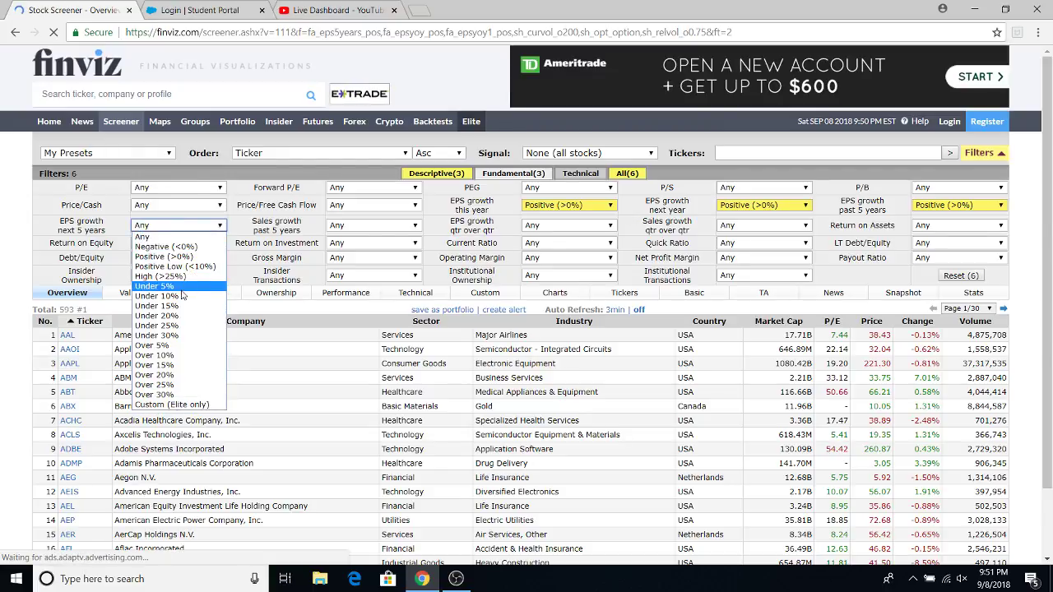
left_click(168, 256)
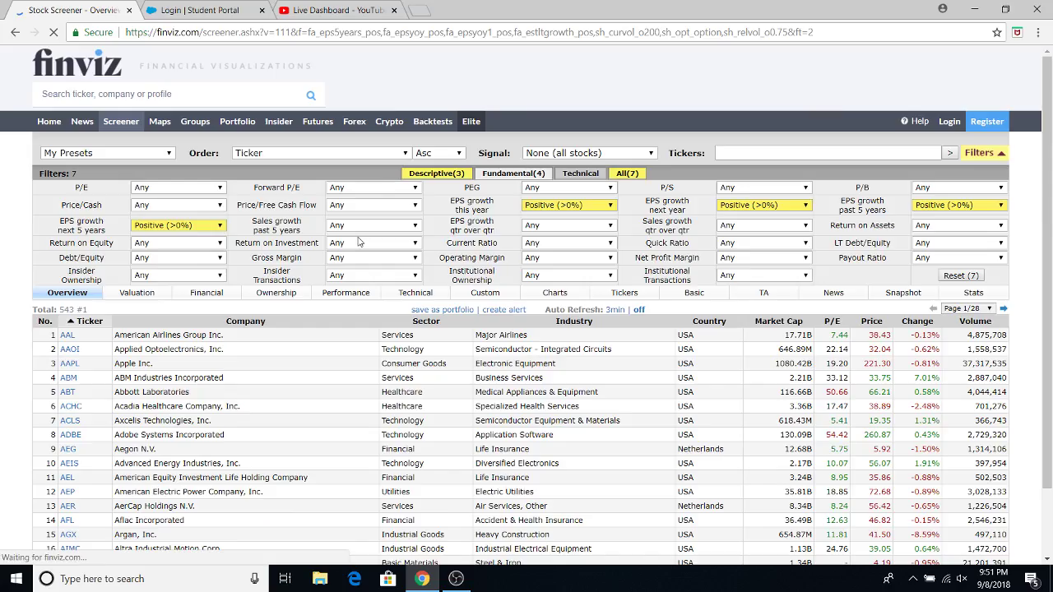
left_click(362, 228)
left_click(369, 256)
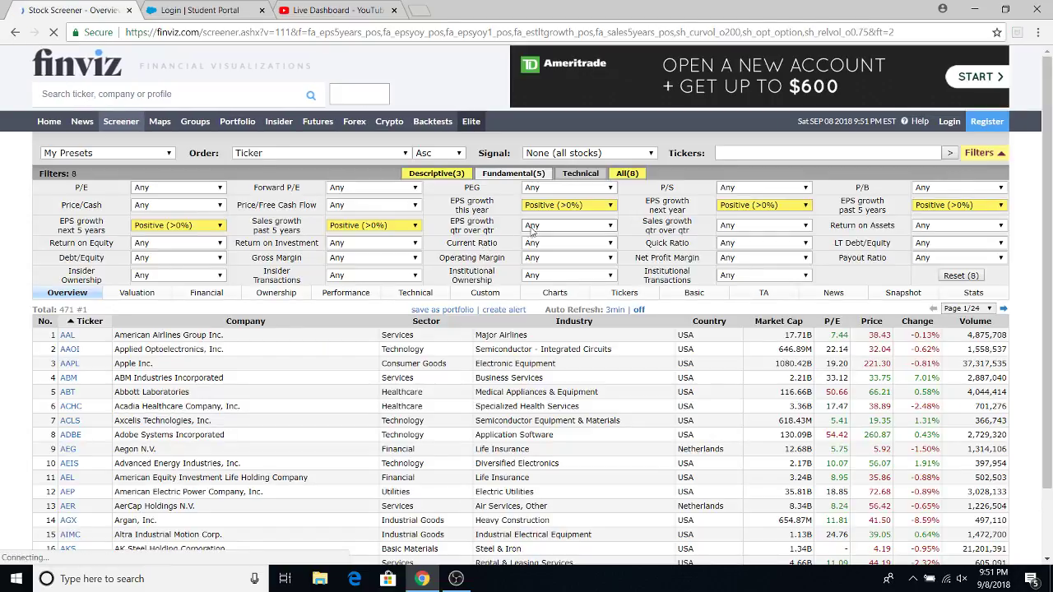
left_click(566, 225)
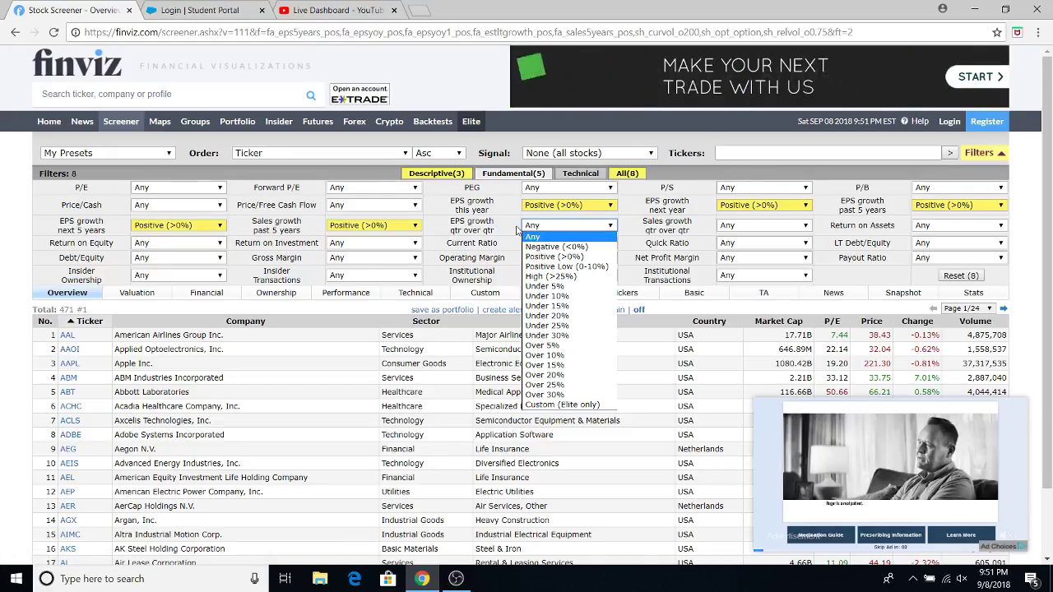
left_click(555, 256)
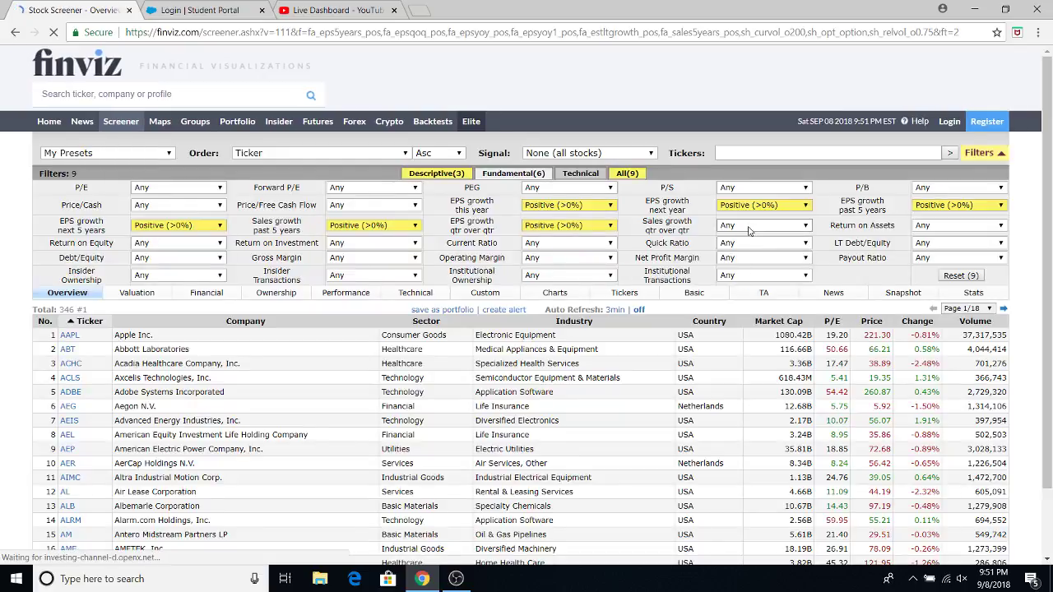
left_click(751, 227)
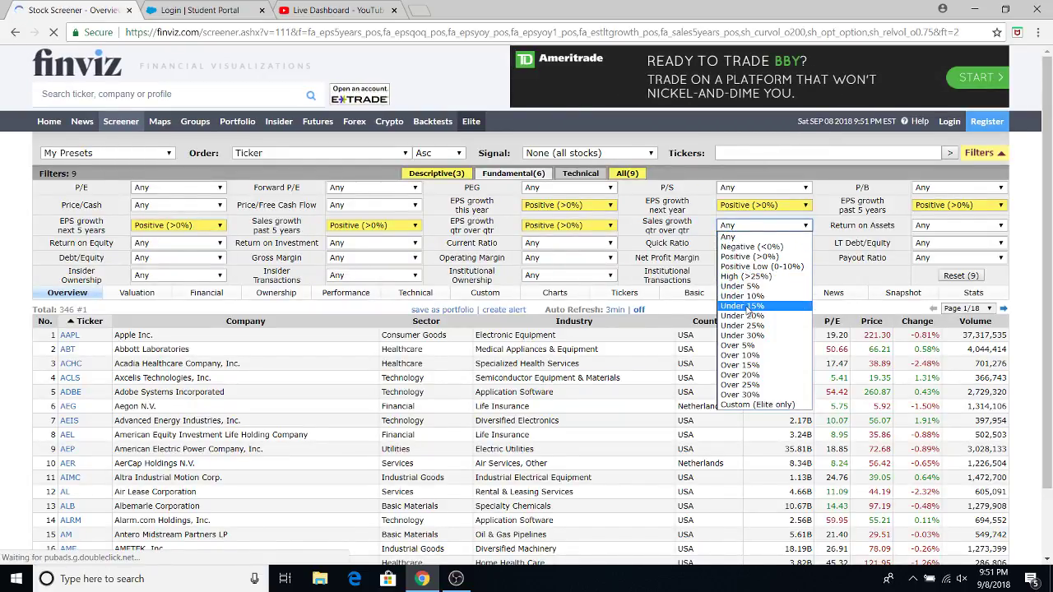
left_click(743, 257)
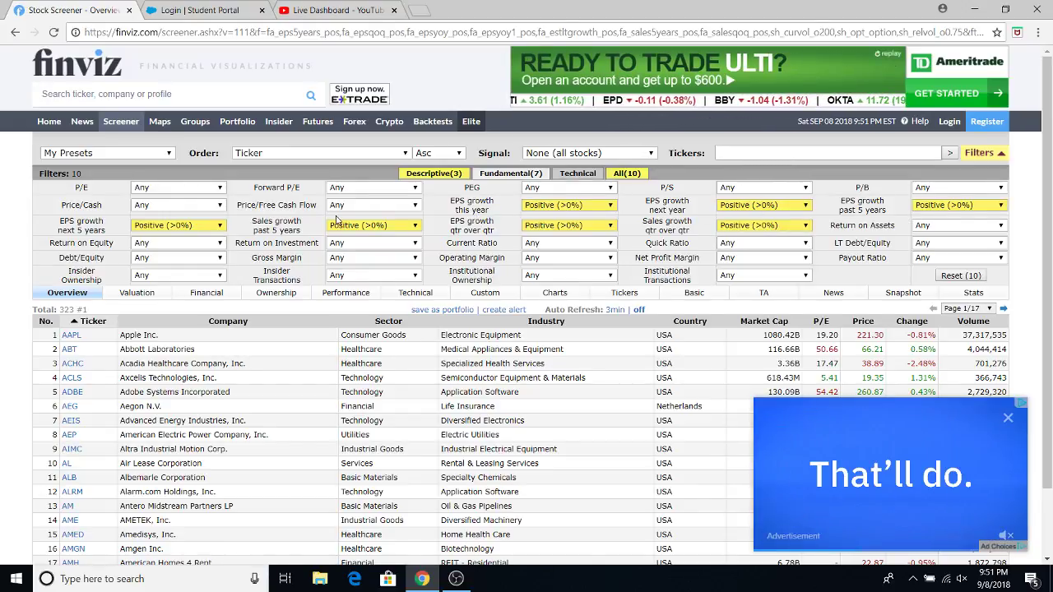
Check the P/E filter's choices, and set the technical moving-average filters to Price above SMA200 and Price above SMA50.
left_click(172, 188)
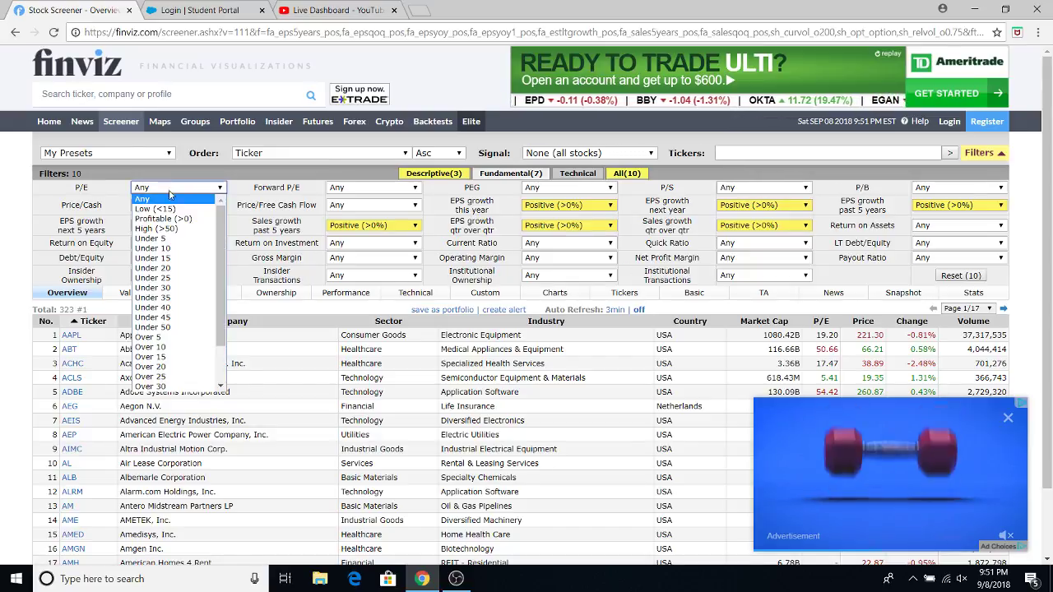
left_click(189, 191)
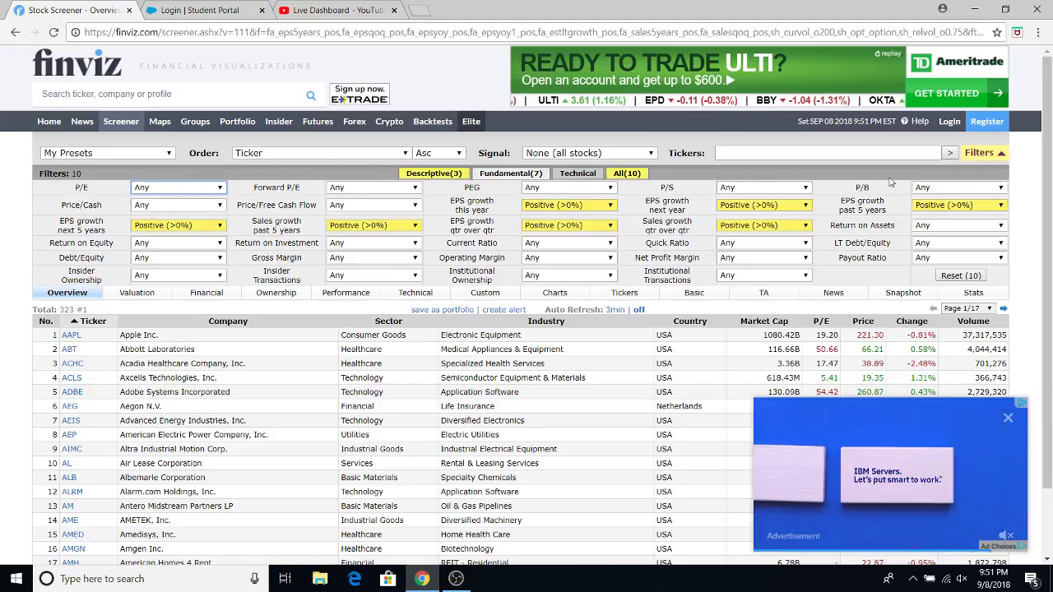
left_click(589, 176)
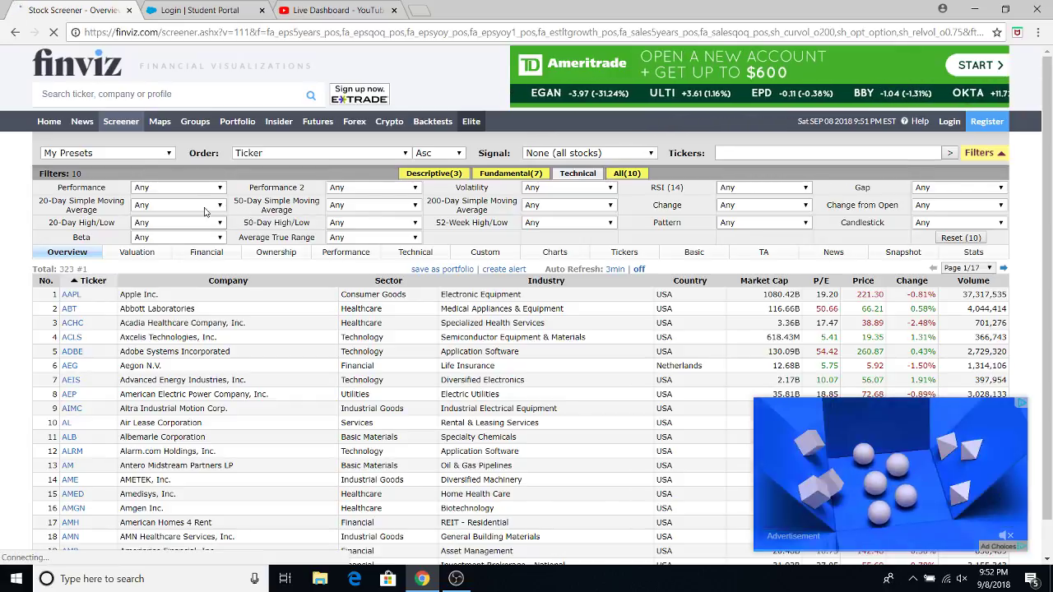
left_click(543, 204)
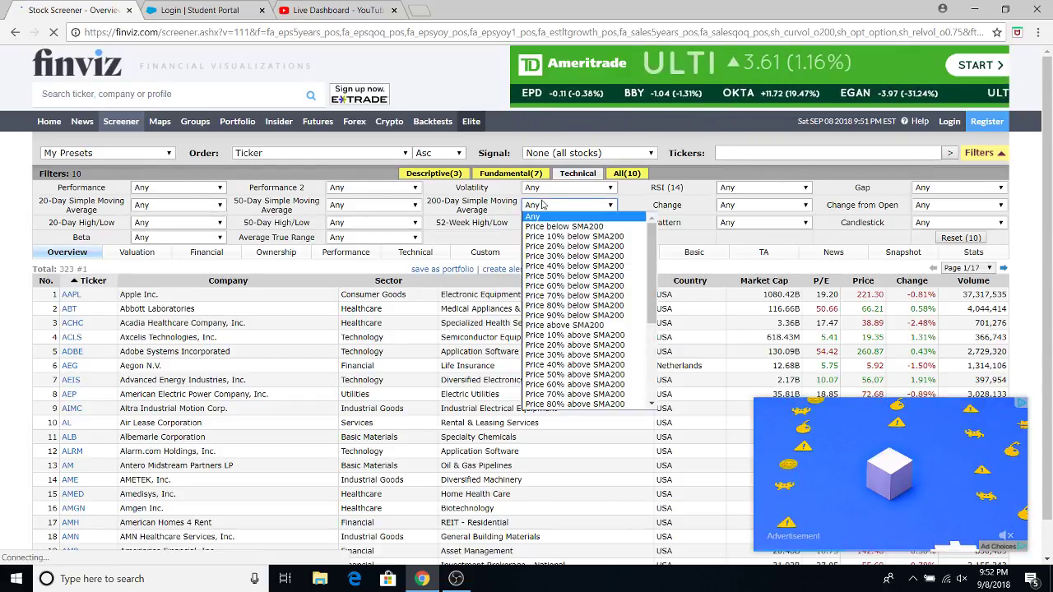
left_click(527, 323)
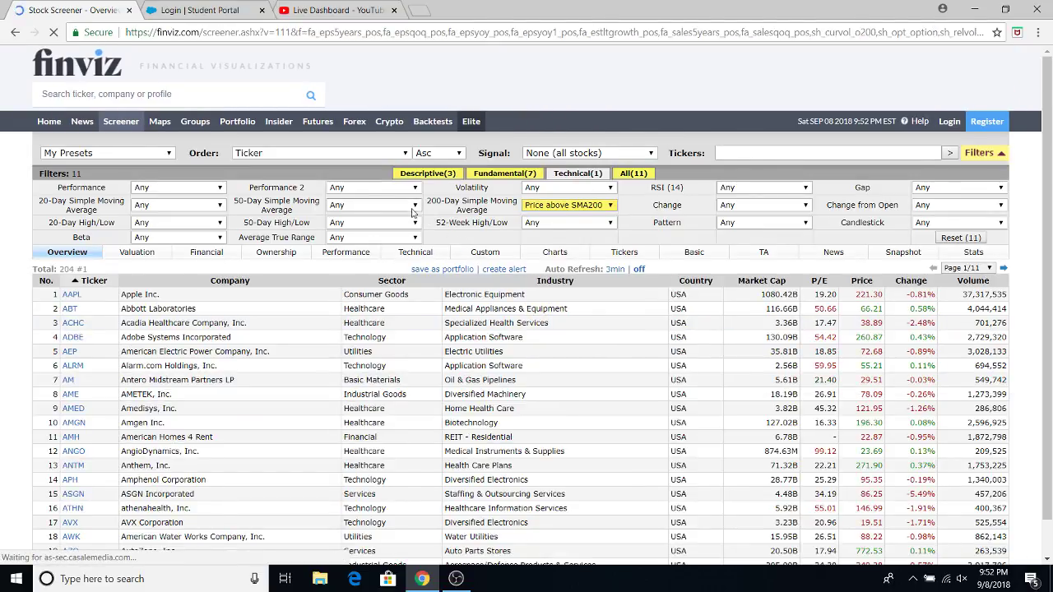
left_click(413, 207)
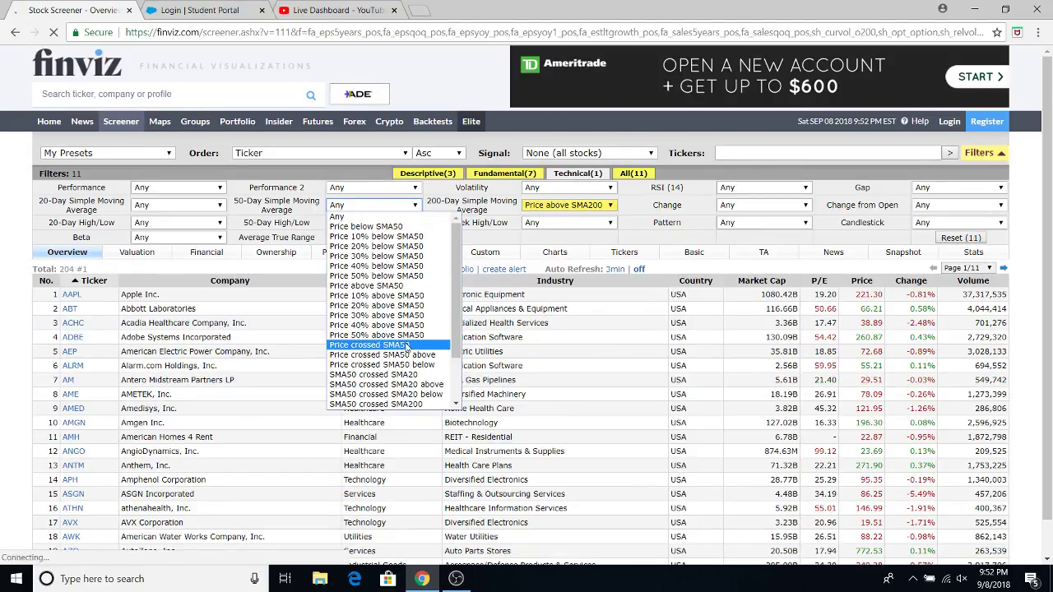
left_click(369, 285)
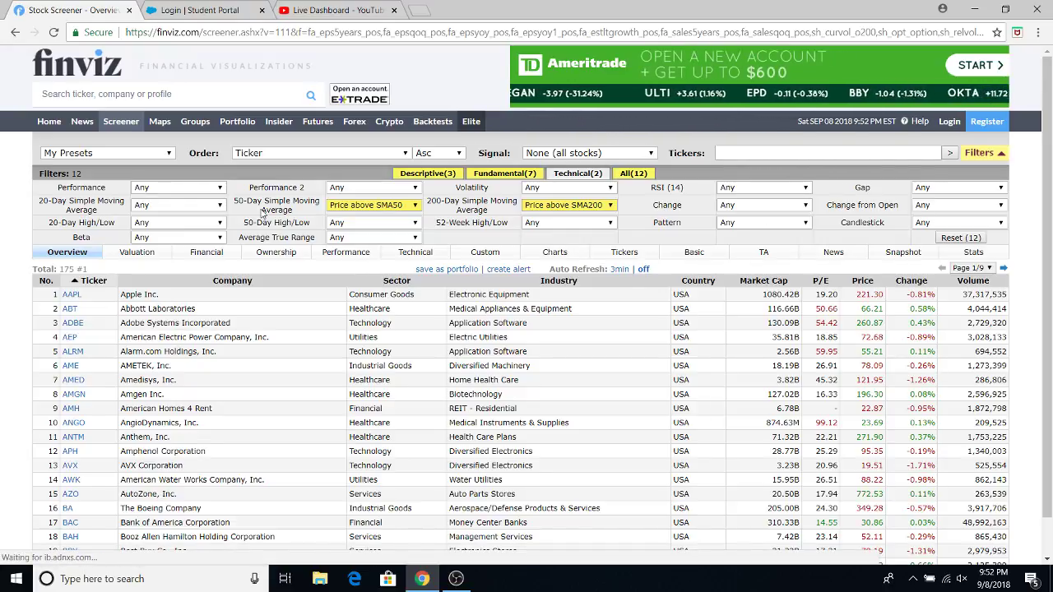
Examine the choices of the 20-day simple moving average filter.
left_click(191, 207)
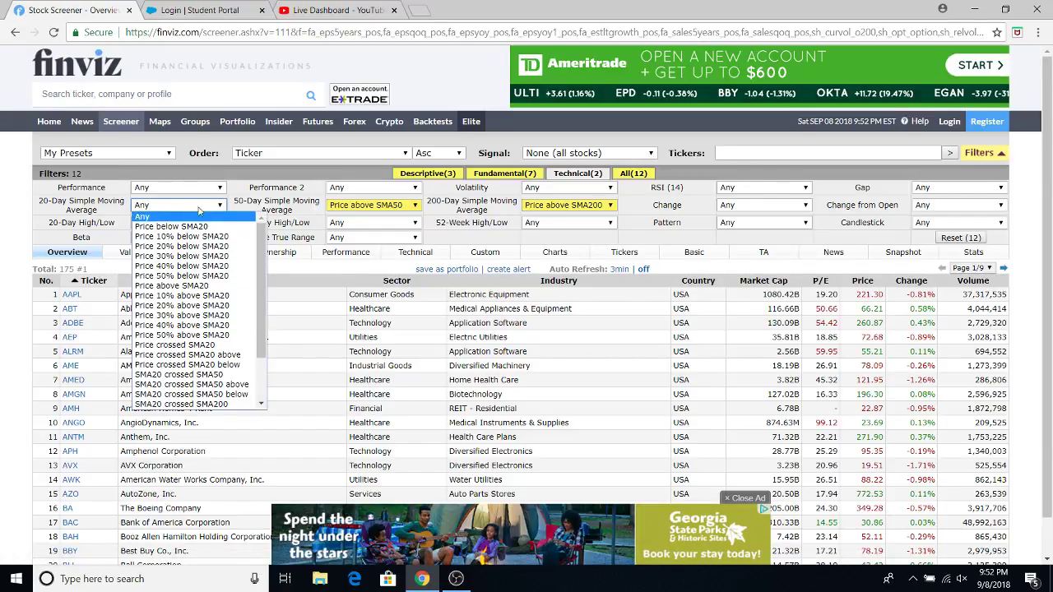
left_click(246, 206)
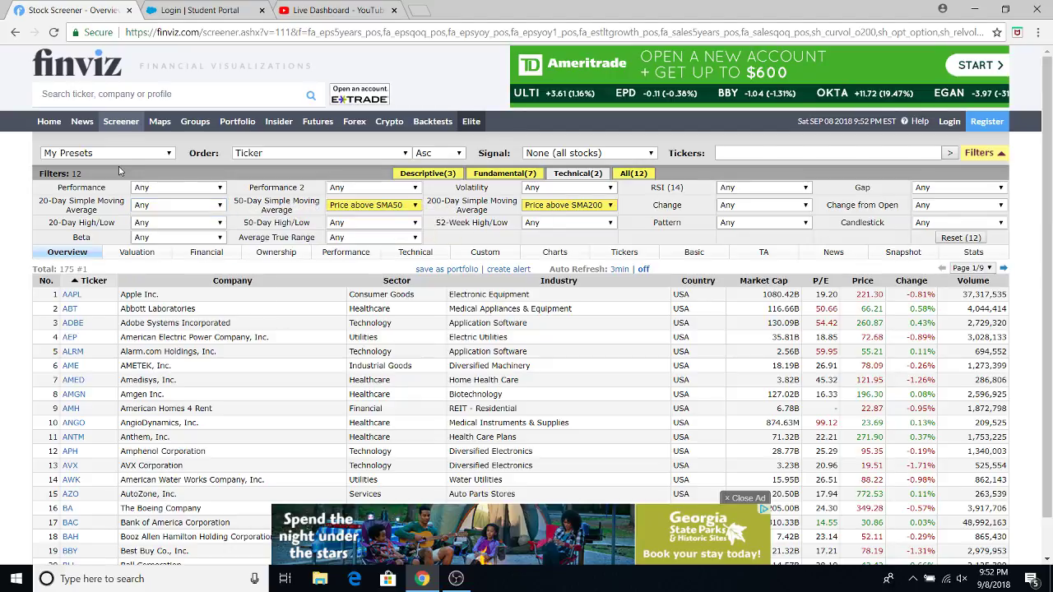
left_click(219, 207)
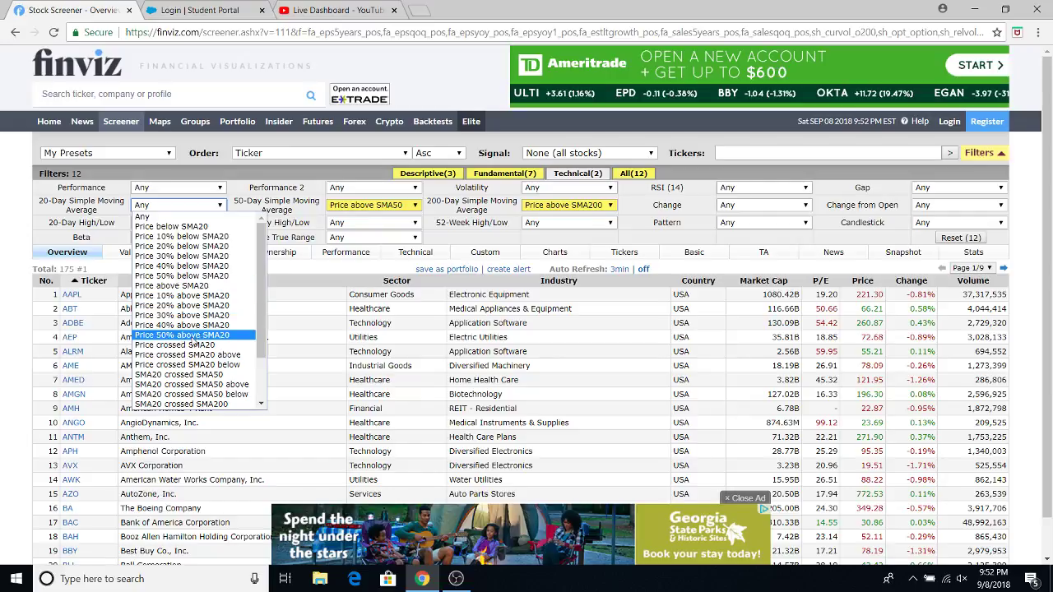
left_click(12, 240)
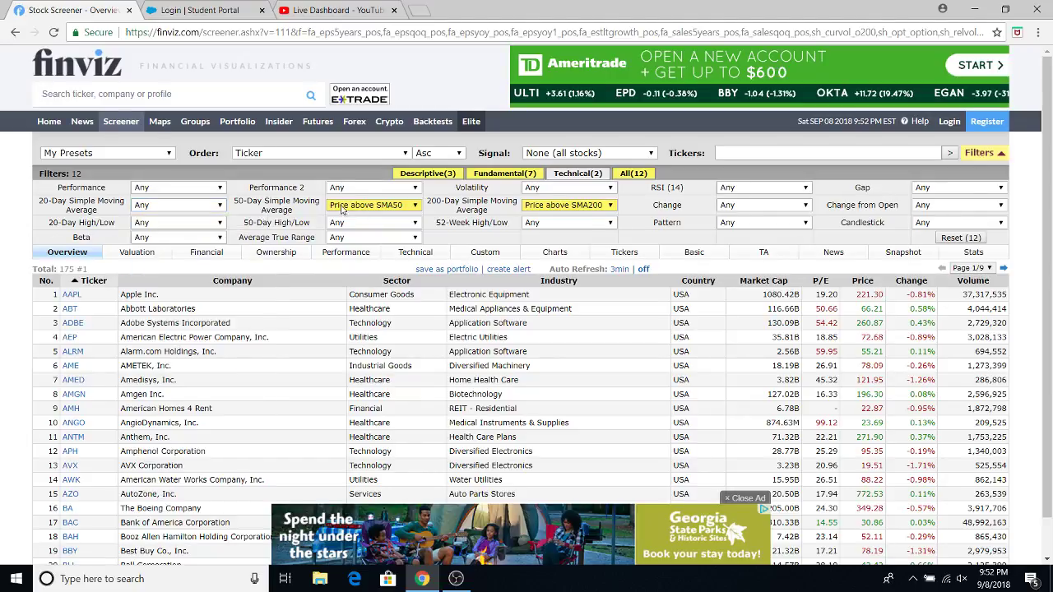
Try the technical Performance filter with Today -15% and with YTD +100%.
left_click(208, 188)
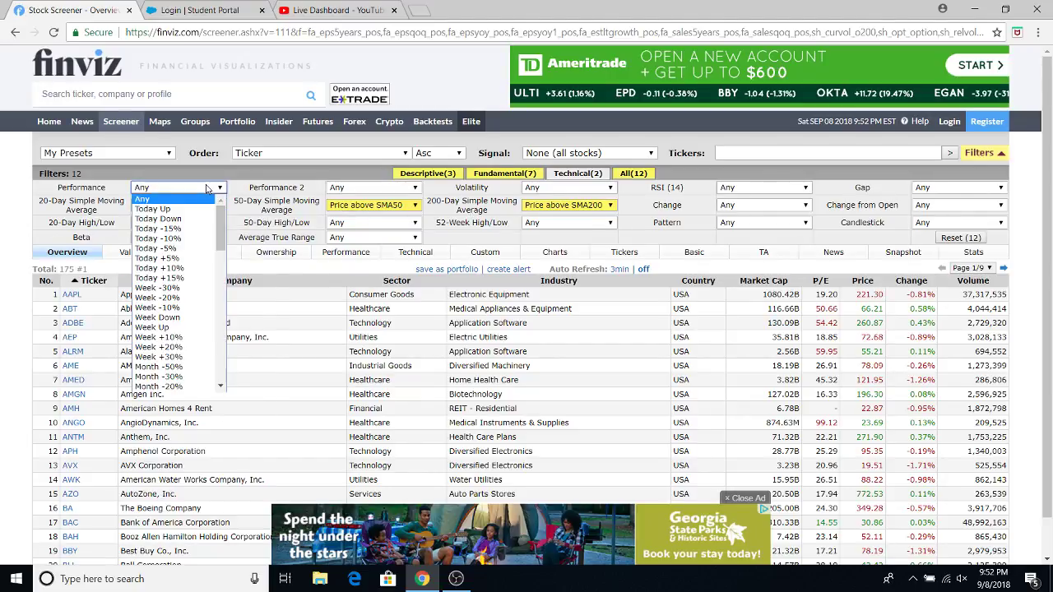
left_click(189, 228)
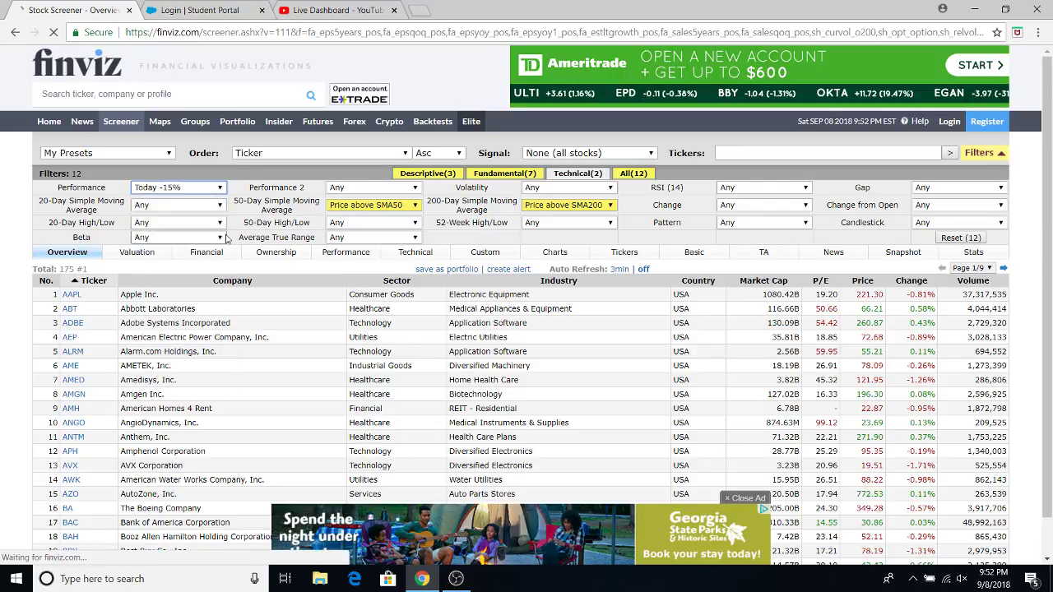
left_click(205, 188)
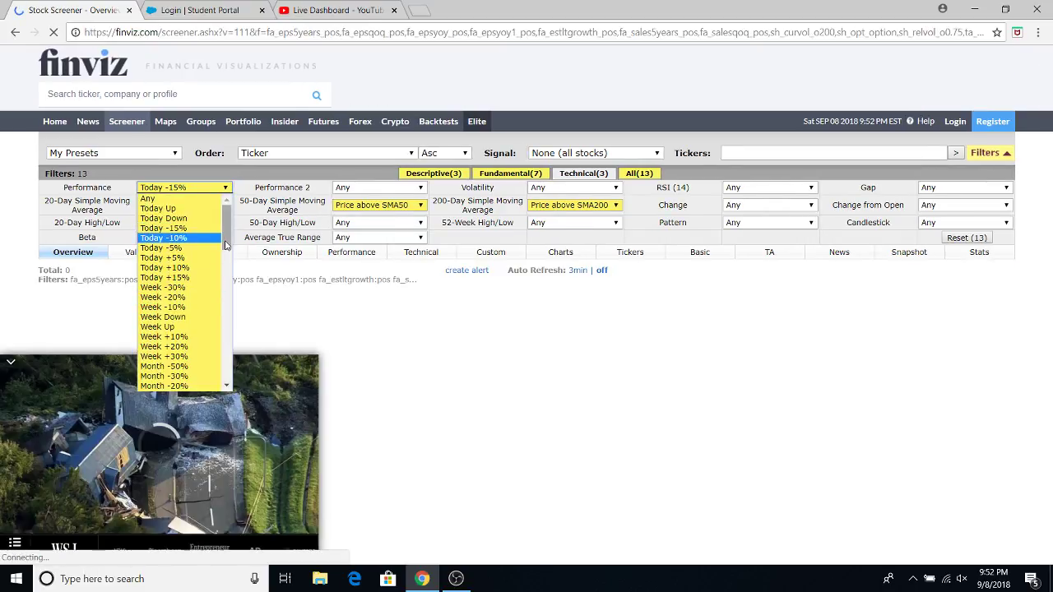
scroll(195, 346, "down", 15)
left_click(197, 389)
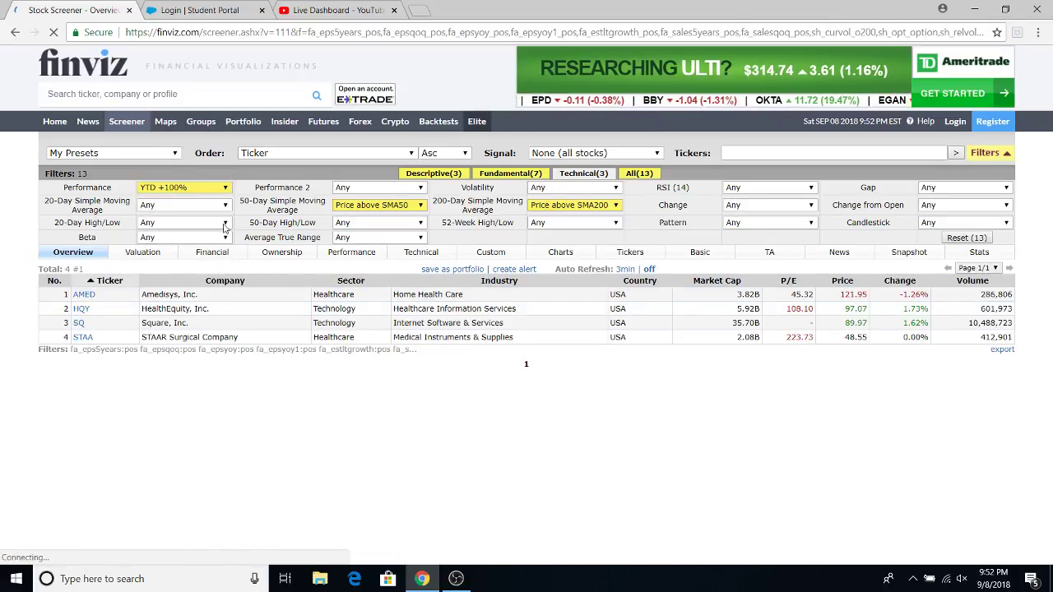
Review the range of Performance filter choices and set the filter to YTD +20%.
left_click(224, 188)
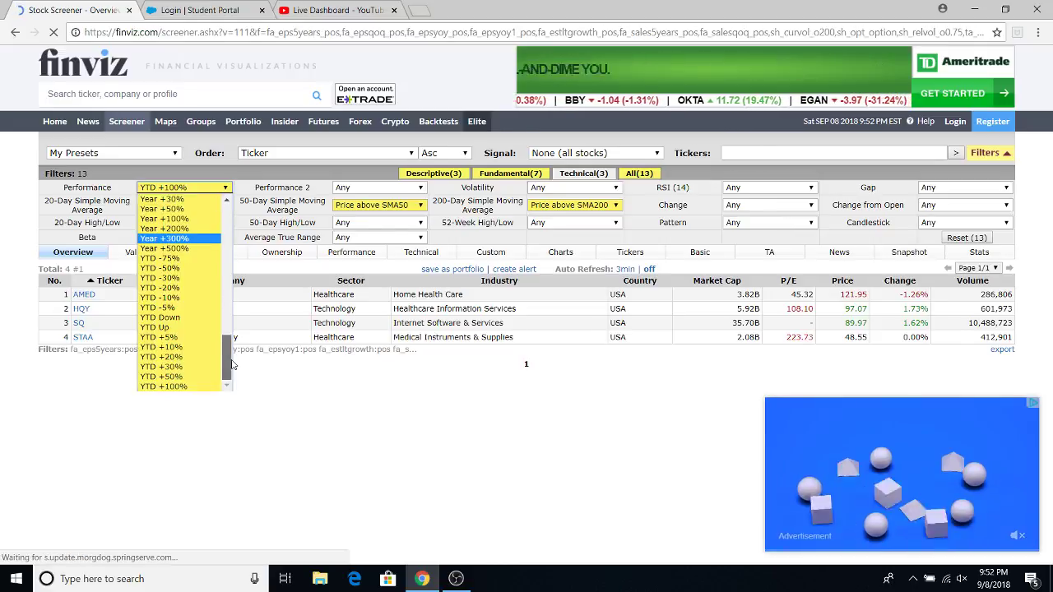
left_click_drag(227, 346, 227, 194)
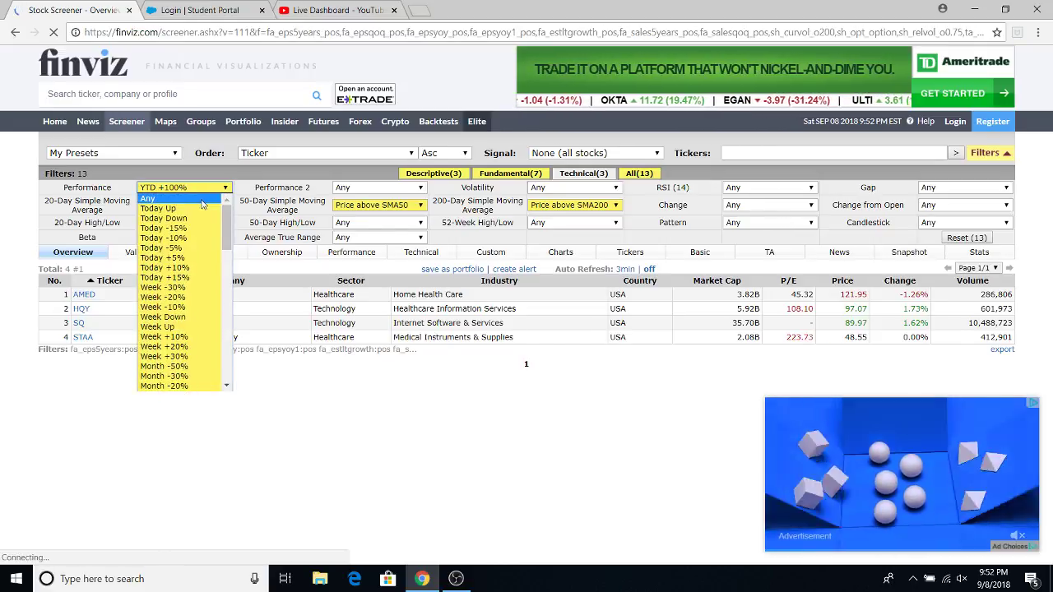
left_click_drag(228, 246, 224, 380)
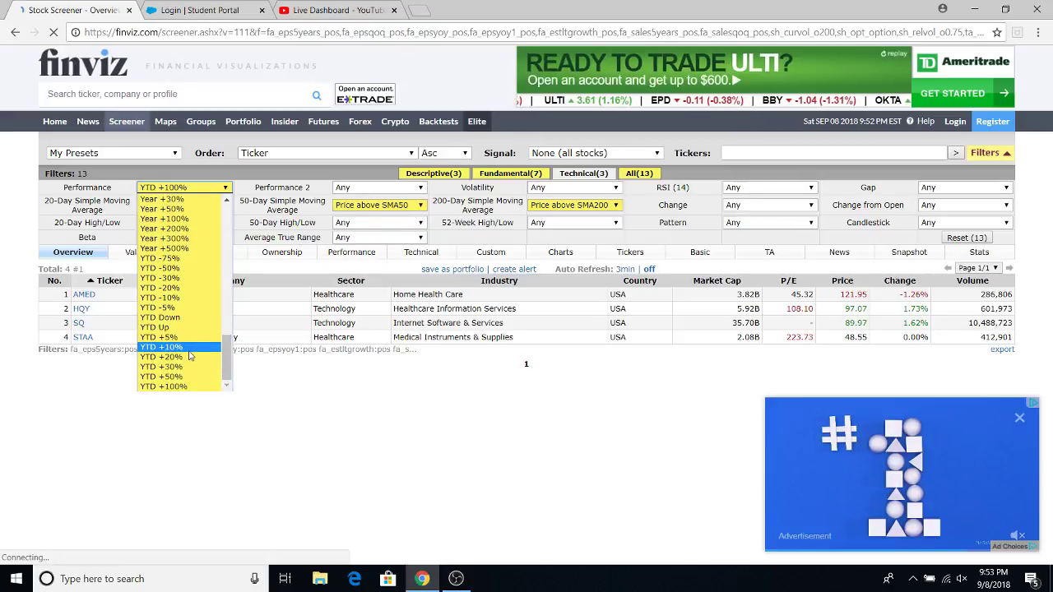
left_click(188, 358)
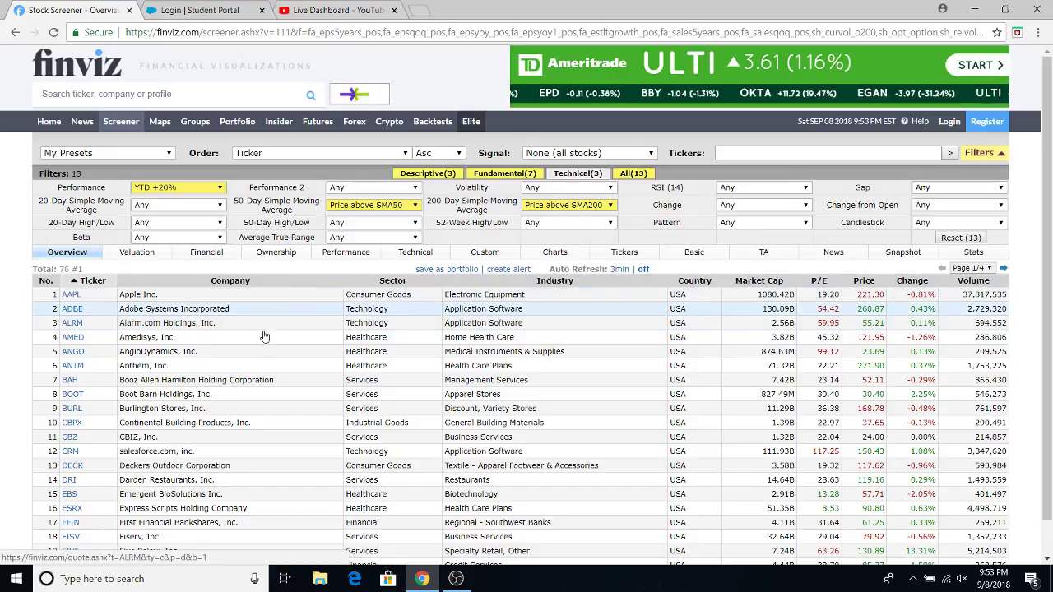
Examine the choices of the Performance 2, Pattern and Candlestick technical filters.
left_click(394, 188)
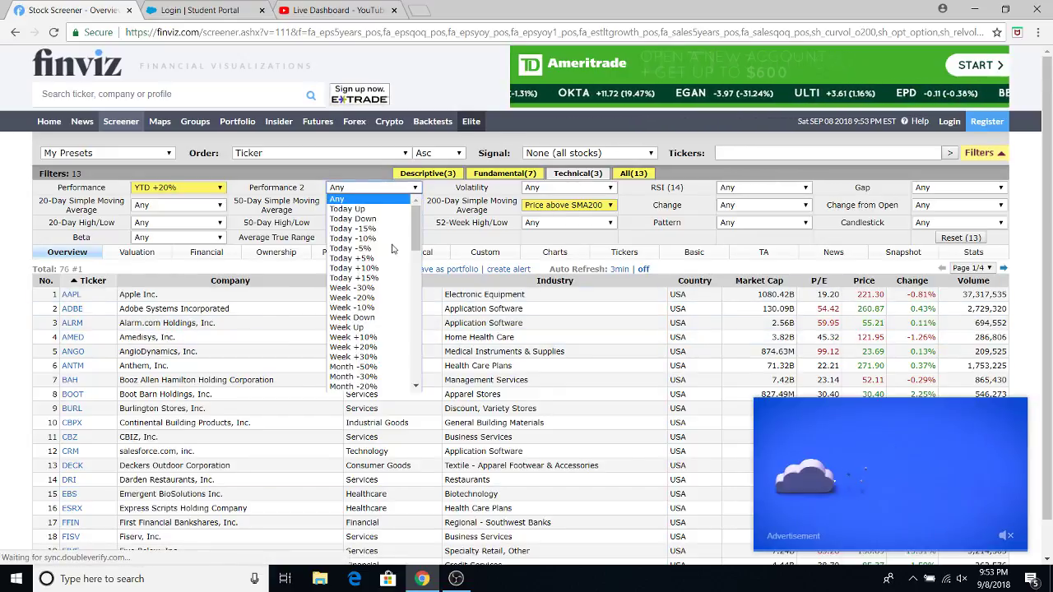
left_click(449, 191)
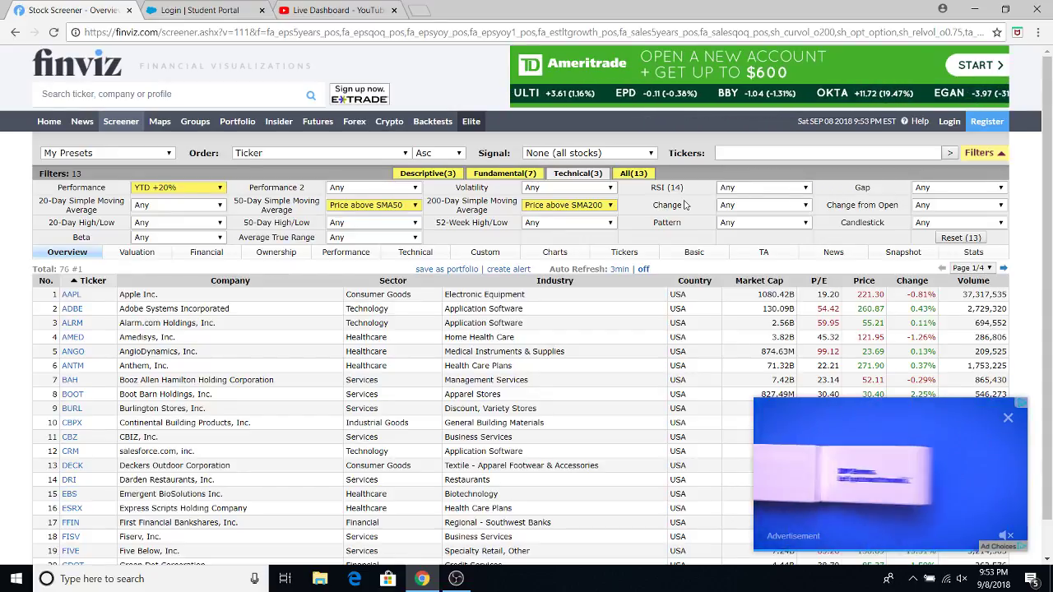
left_click(738, 226)
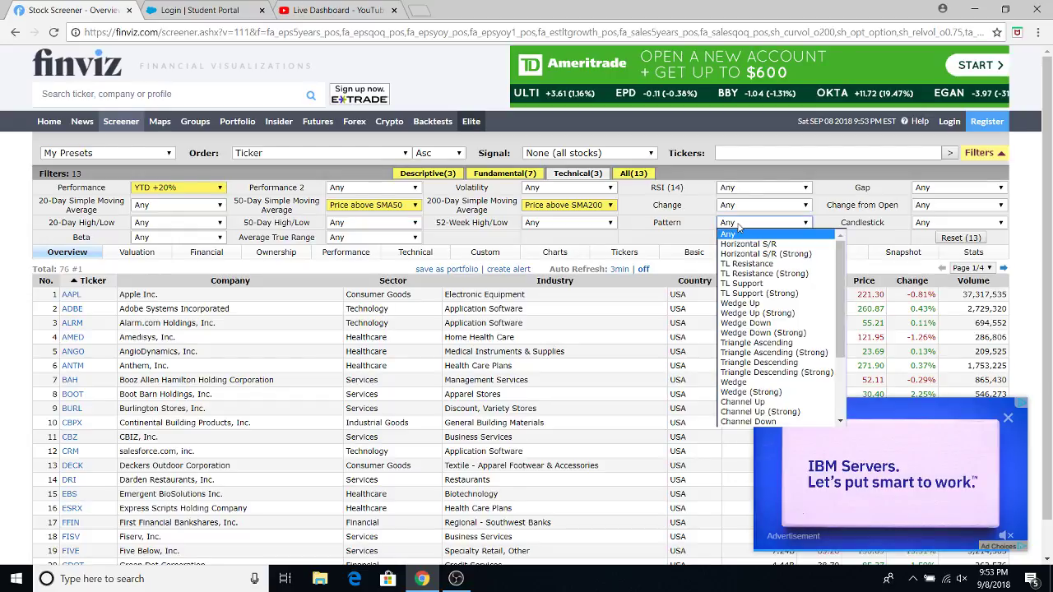
left_click(922, 226)
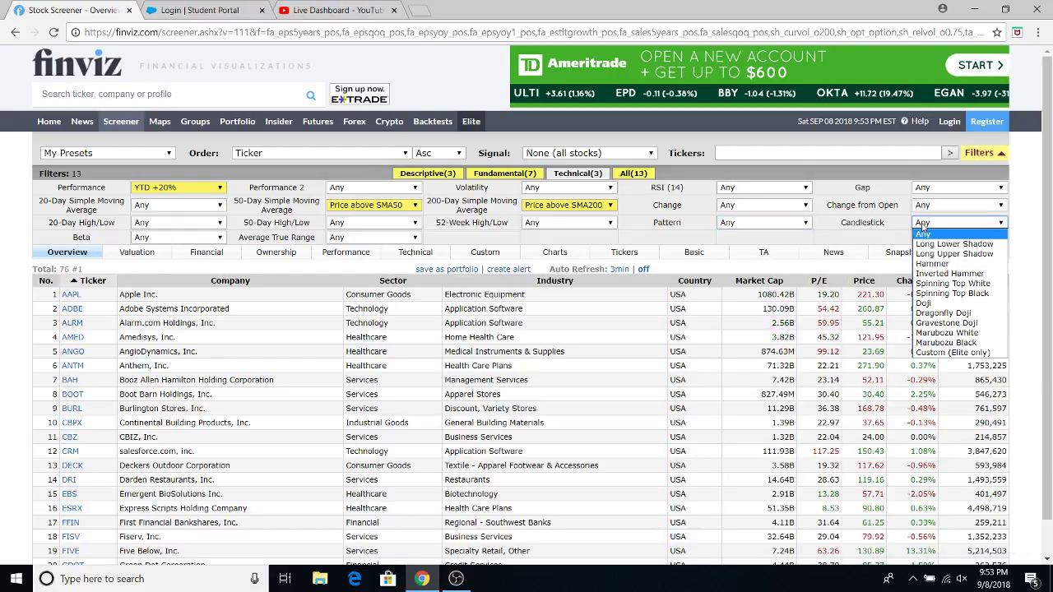
left_click(667, 229)
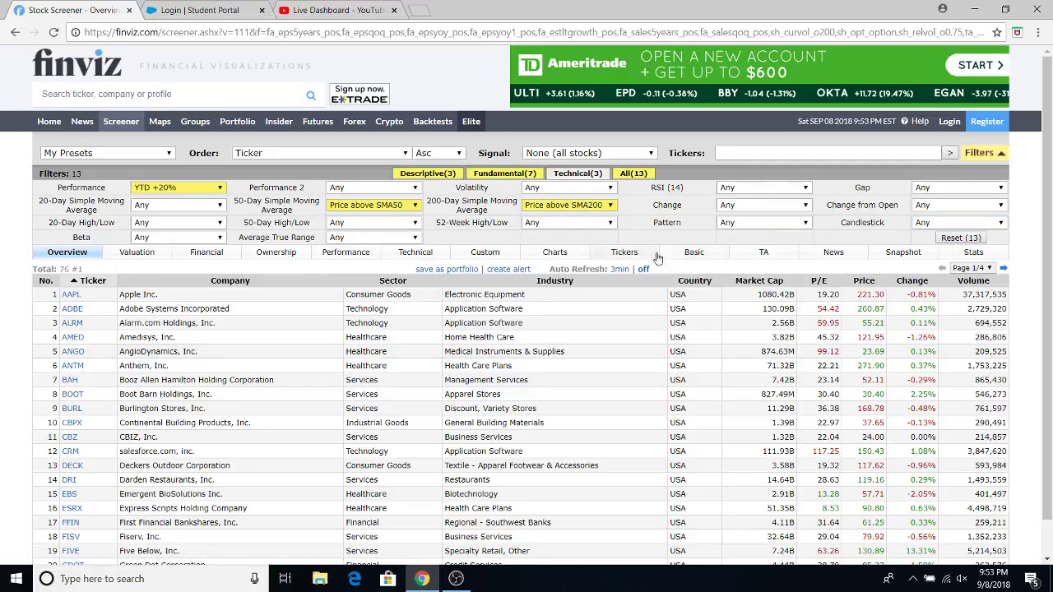
Try the 52-week high/low filter with 15% or more below High, and return it to Any.
left_click(553, 227)
left_click(551, 284)
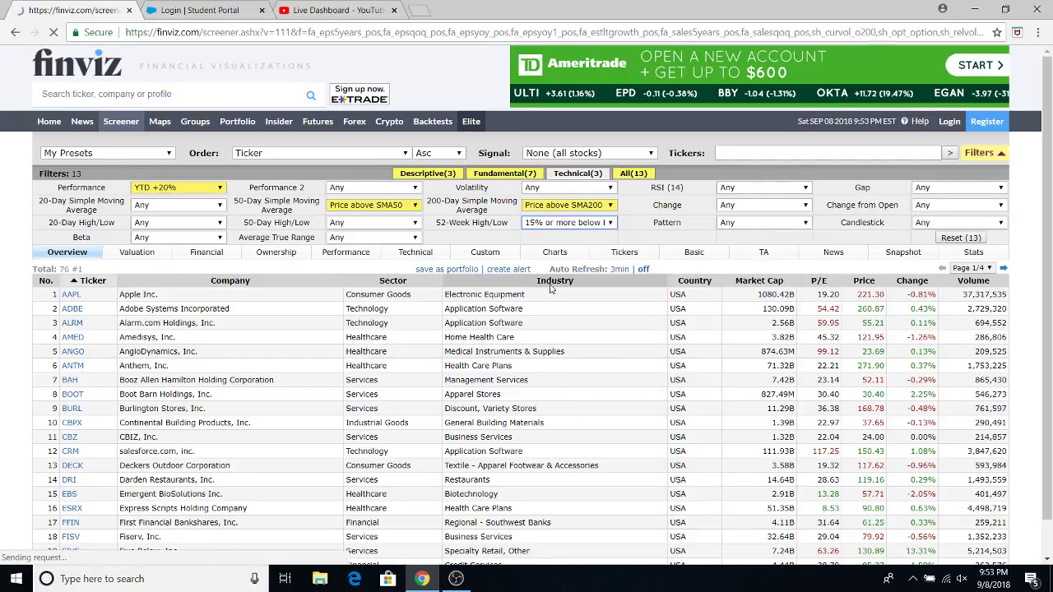
left_click(566, 227)
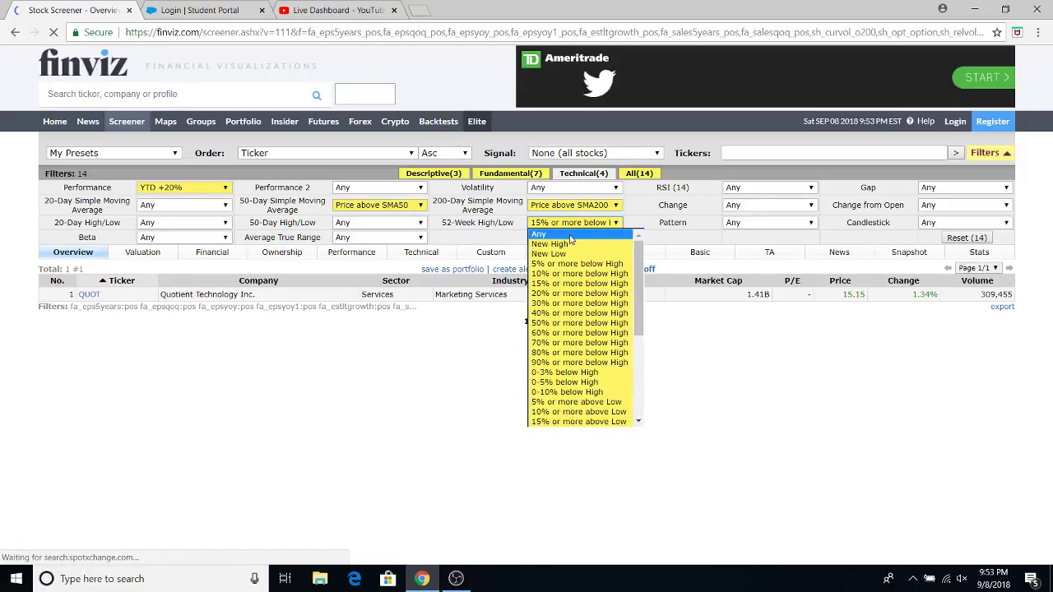
left_click(567, 234)
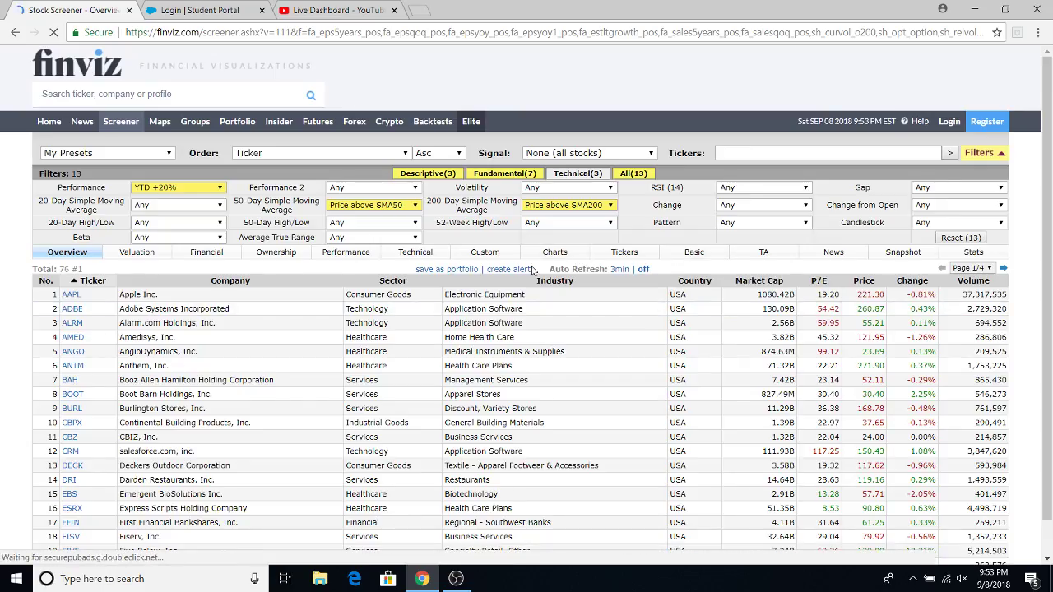
Review the screened stocks in the Valuation, Financial and Ownership views.
left_click(136, 252)
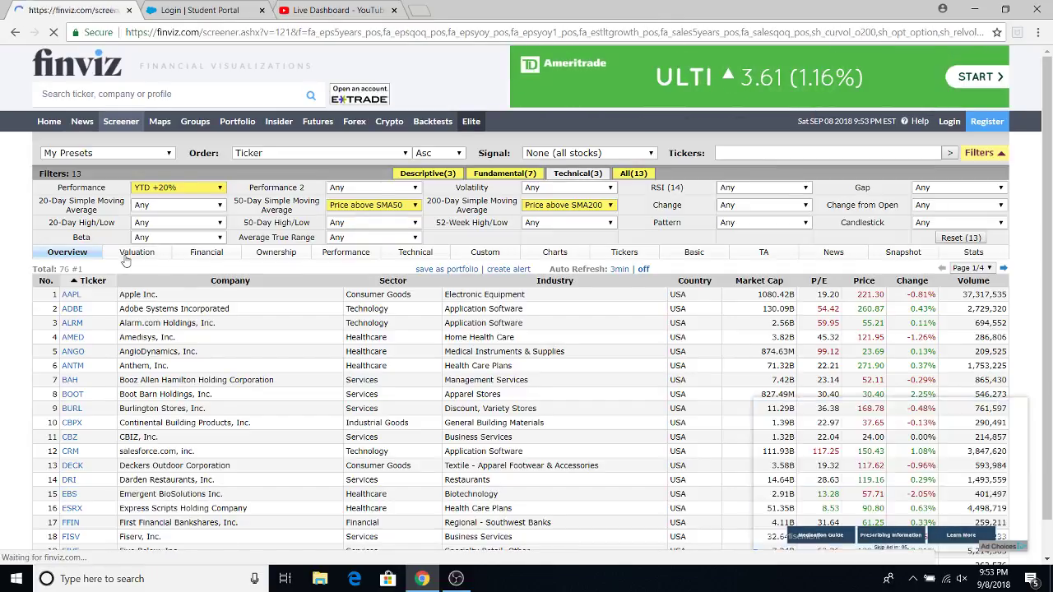
left_click(208, 258)
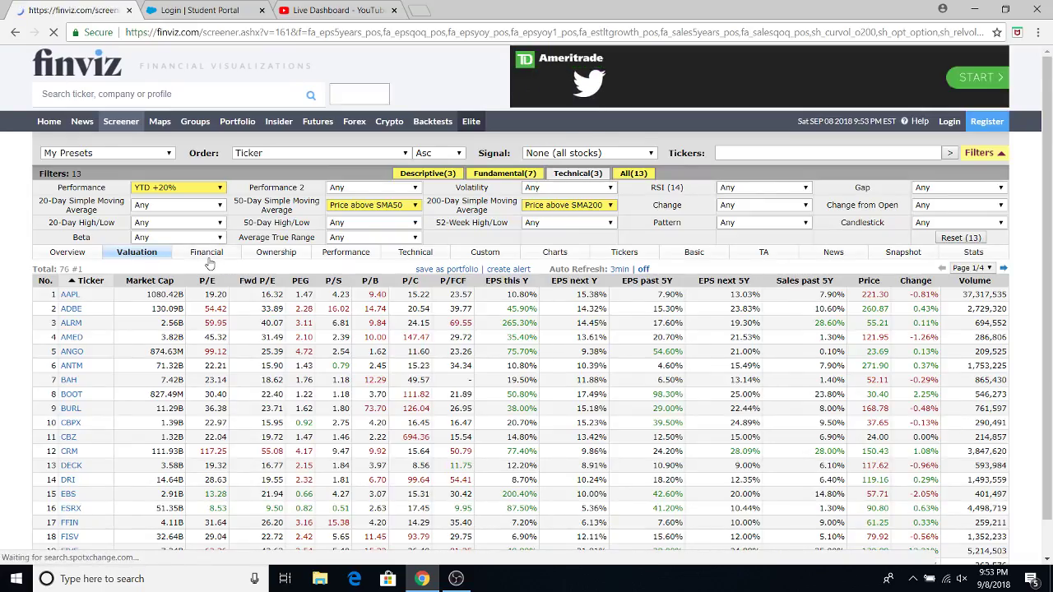
left_click(280, 256)
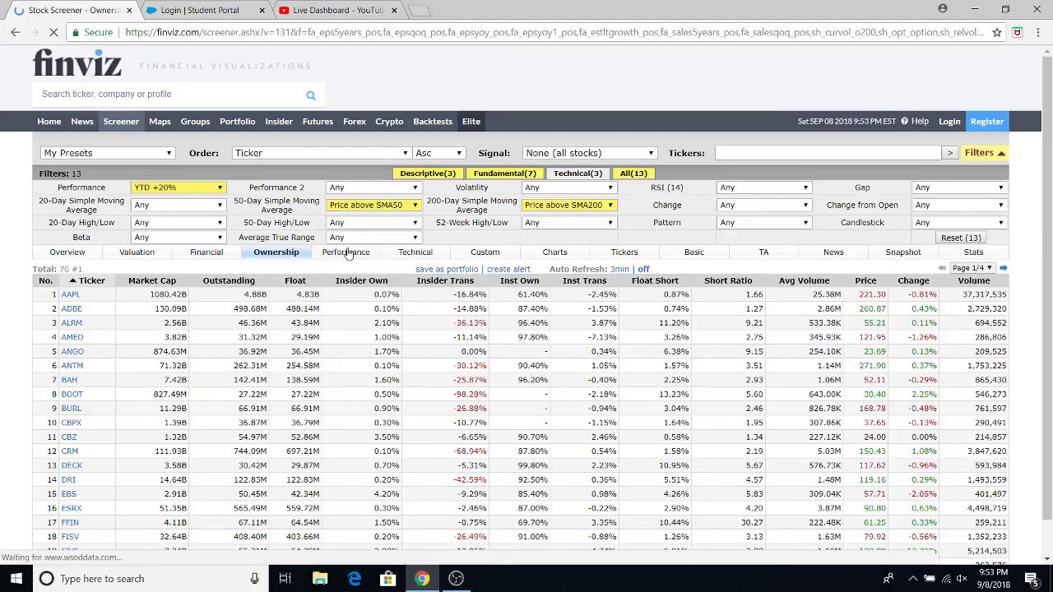
Show the screened stocks' Performance view and sort it by year-to-date performance in descending order.
left_click(347, 253)
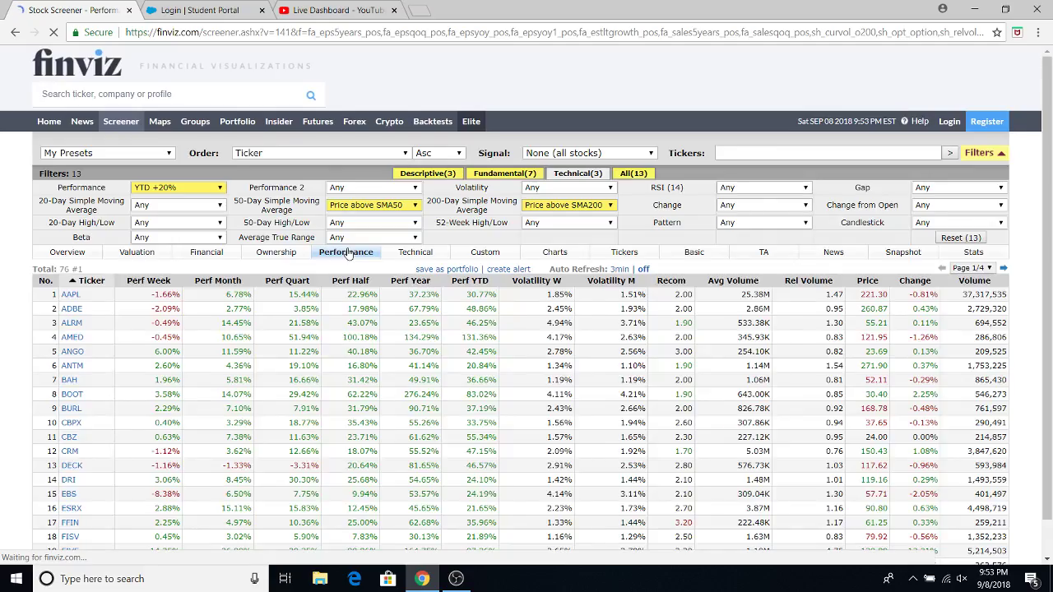
left_click(465, 285)
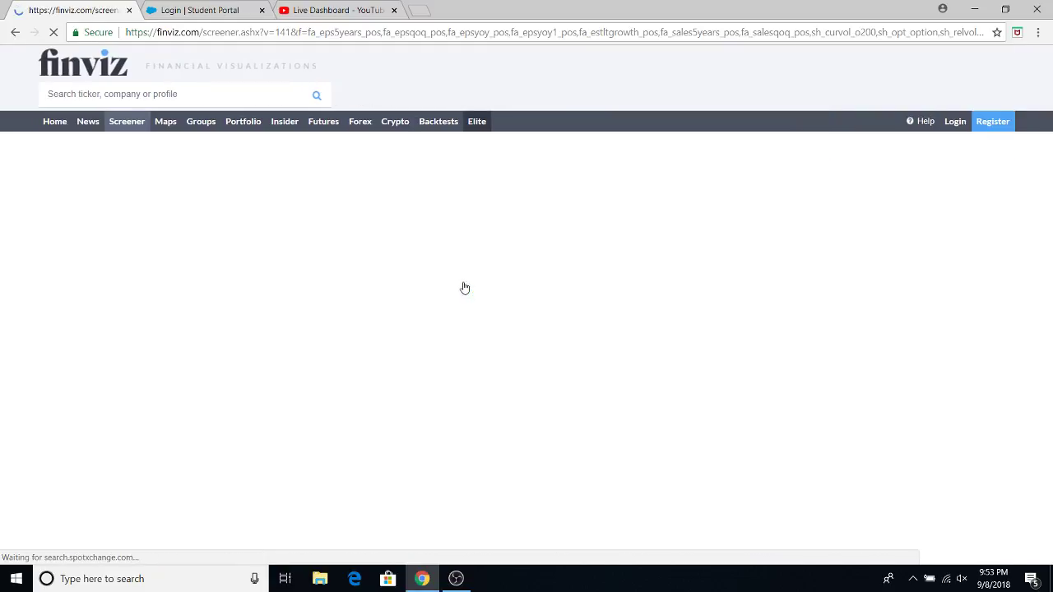
left_click(480, 284)
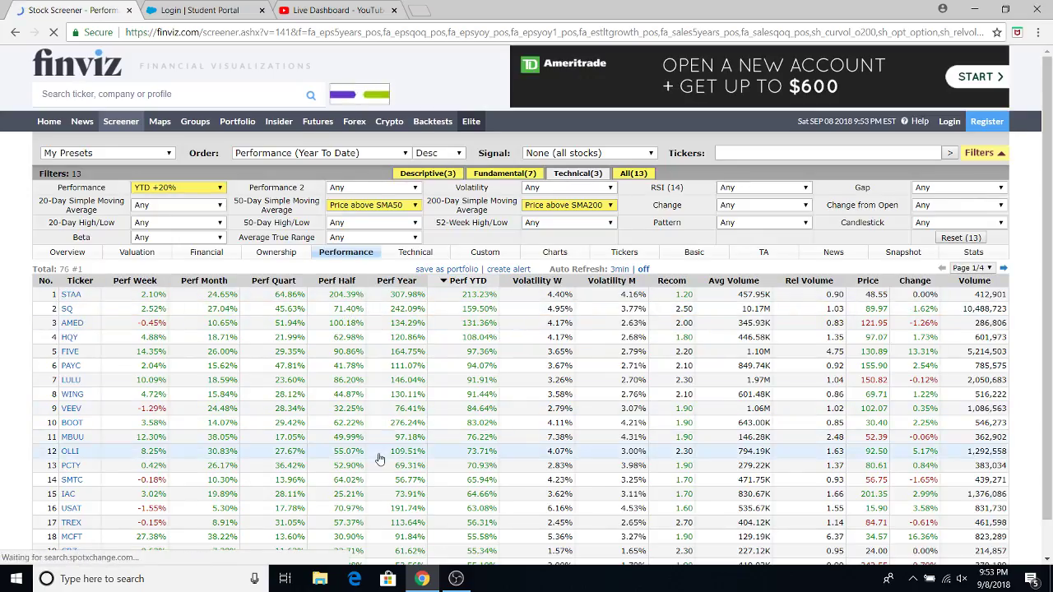
Check the Technical view of the screened stocks and examine the daily price charts of the strongest year-to-date performers.
left_click(413, 252)
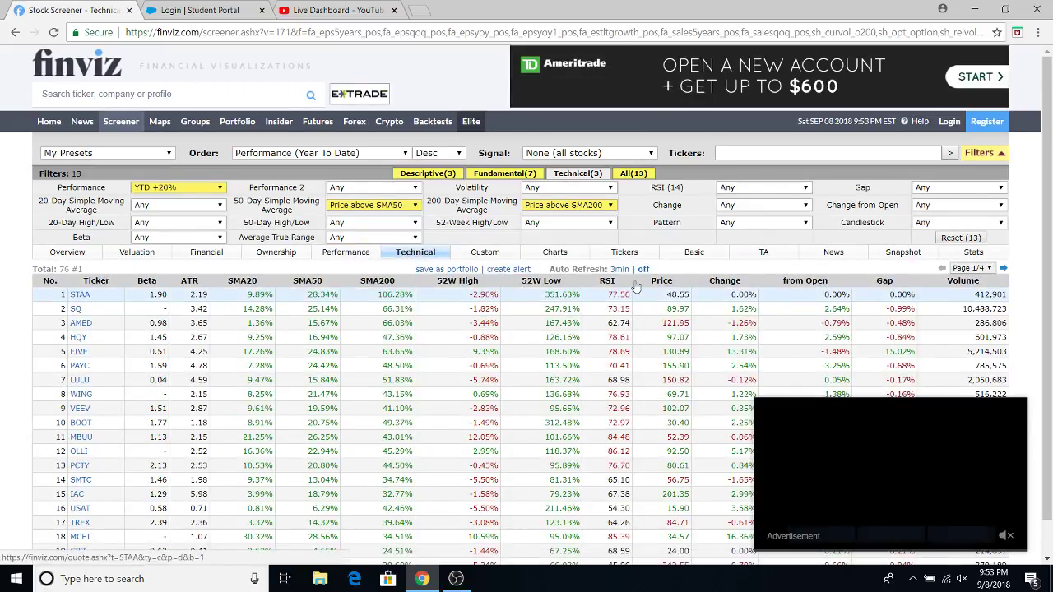
left_click(558, 255)
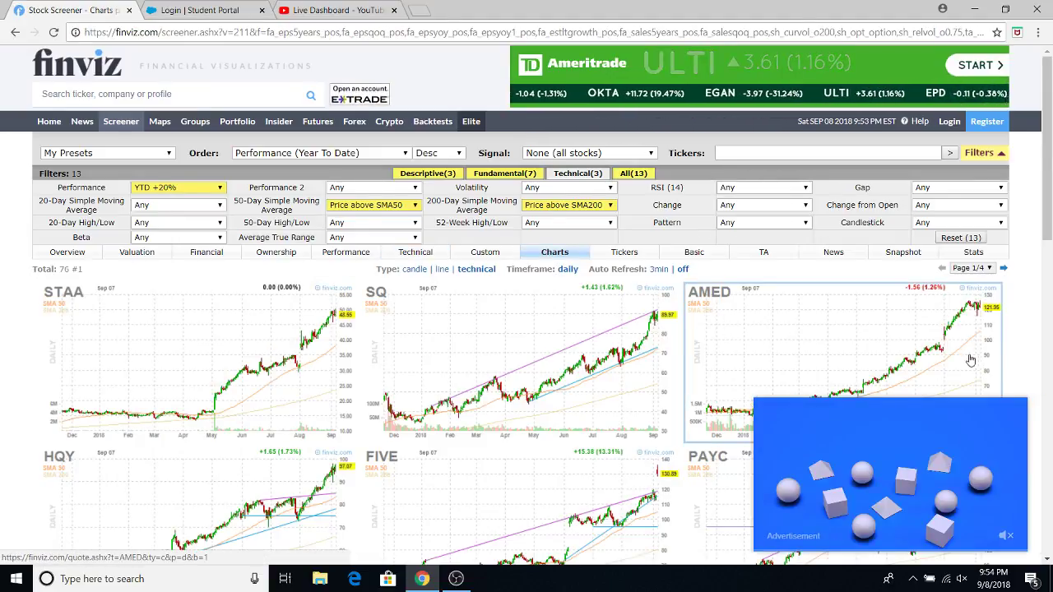
scroll(1026, 338, "down", 1)
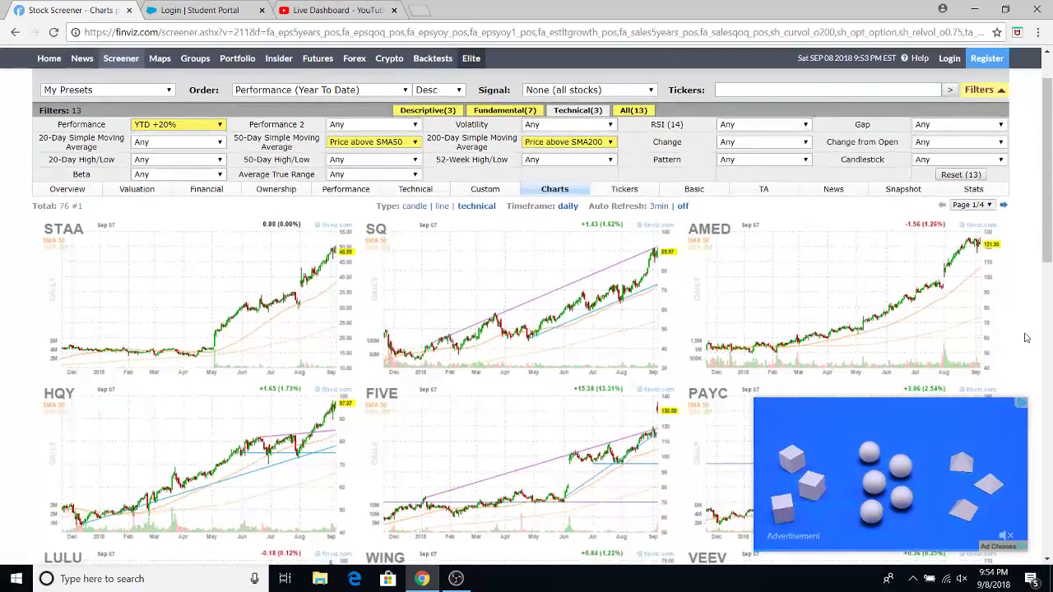
scroll(1026, 337, "down", 1)
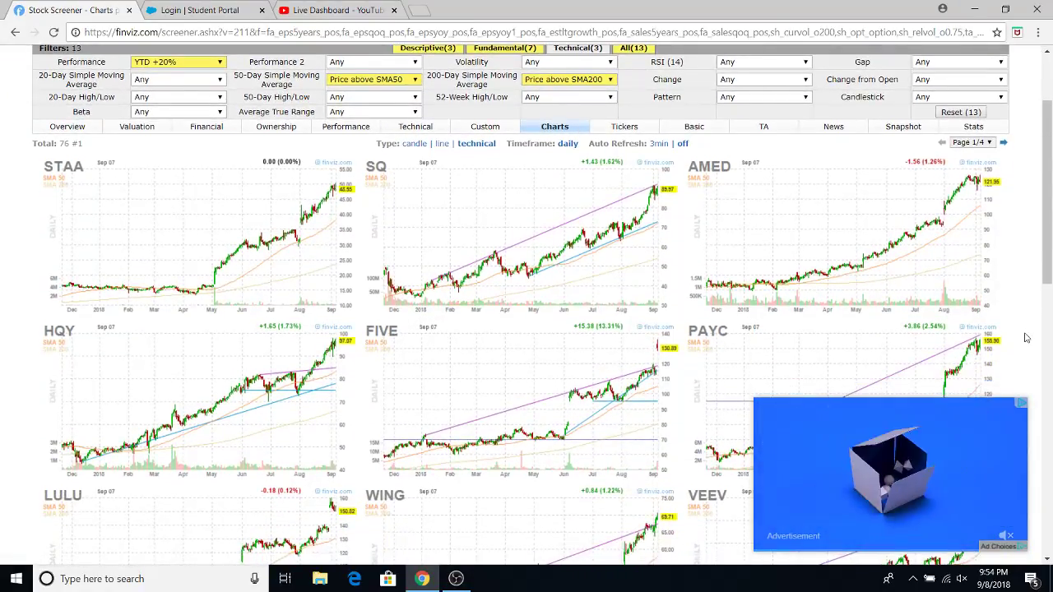
scroll(1026, 338, "down", 1)
scroll(1026, 338, "down", 1)
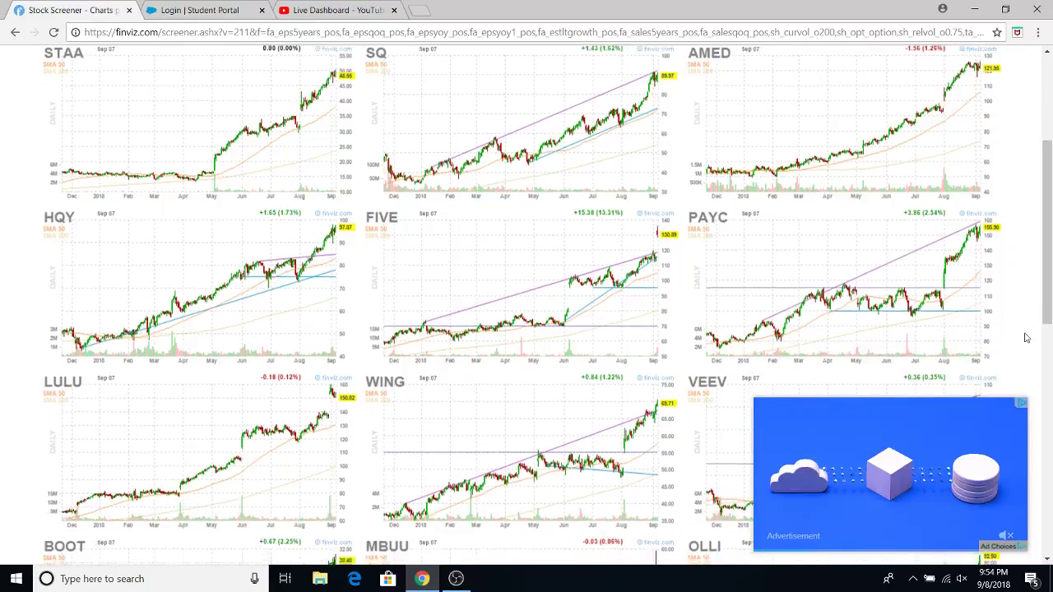
scroll(1026, 337, "down", 2)
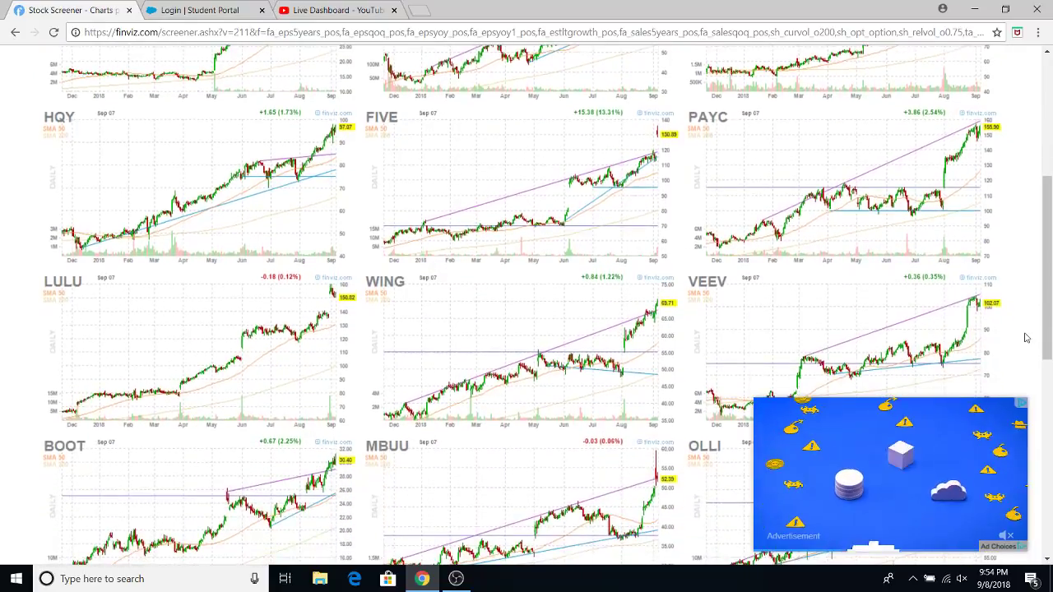
scroll(1026, 338, "down", 1)
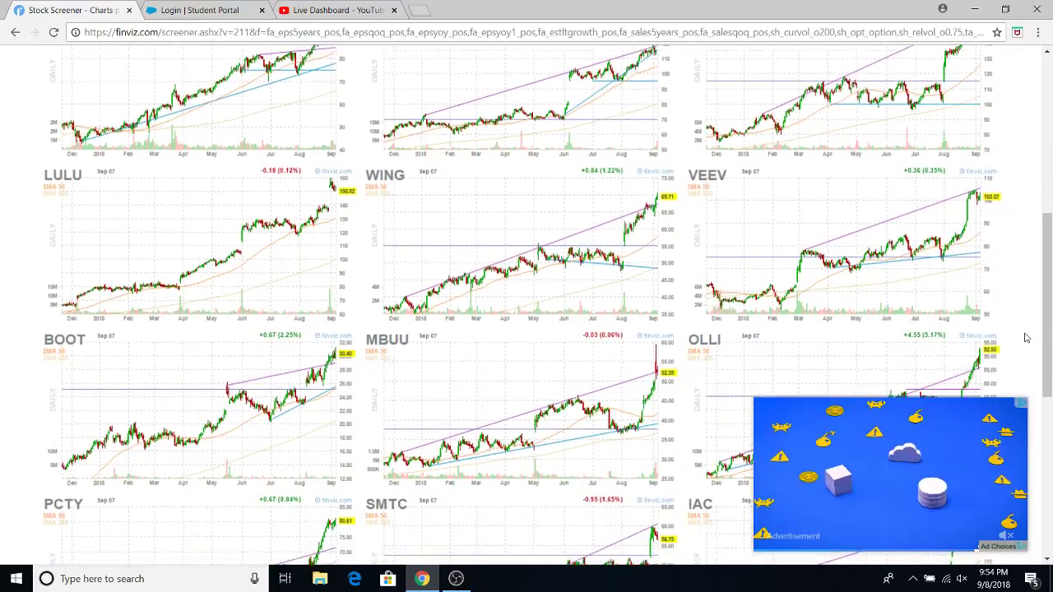
scroll(1026, 338, "down", 1)
scroll(1026, 337, "down", 2)
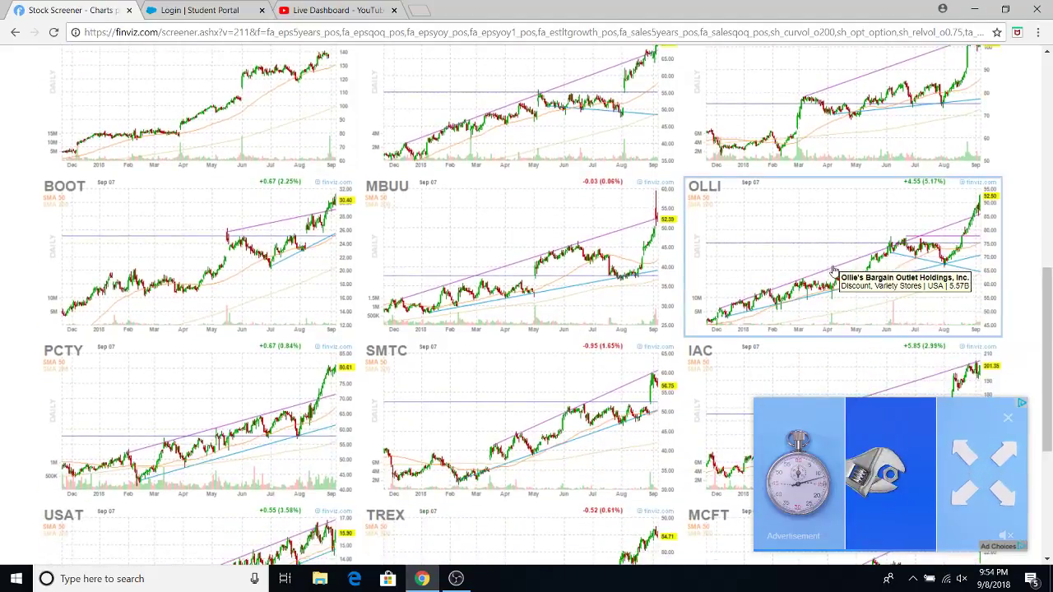
Open the SMTC quote page and examine its price chart, key statistics, analyst ratings and news.
left_click(524, 398)
scroll(889, 350, "down", 3)
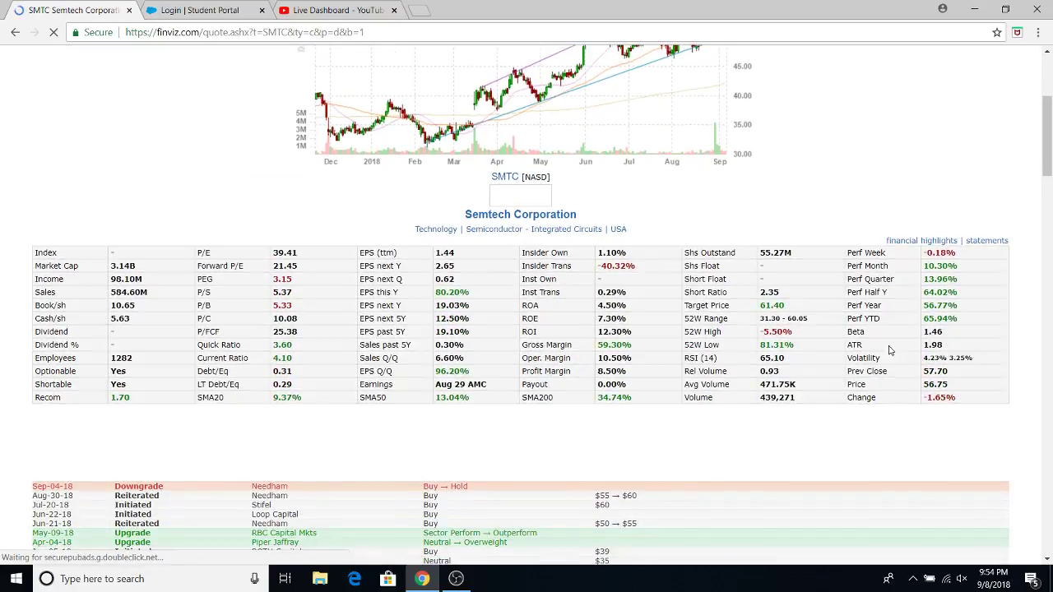
scroll(848, 153, "up", 2)
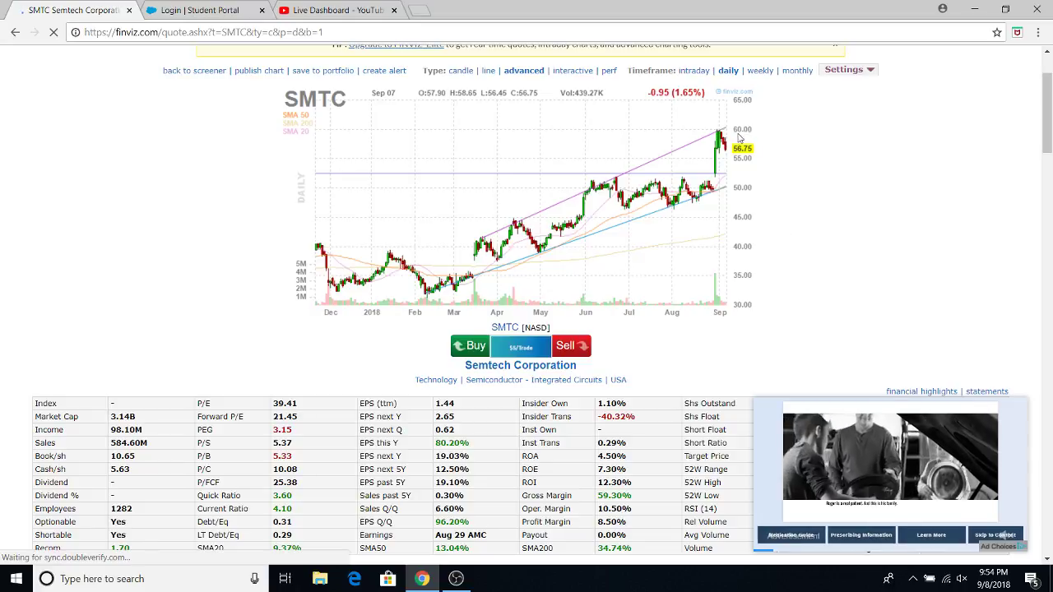
scroll(797, 157, "down", 2)
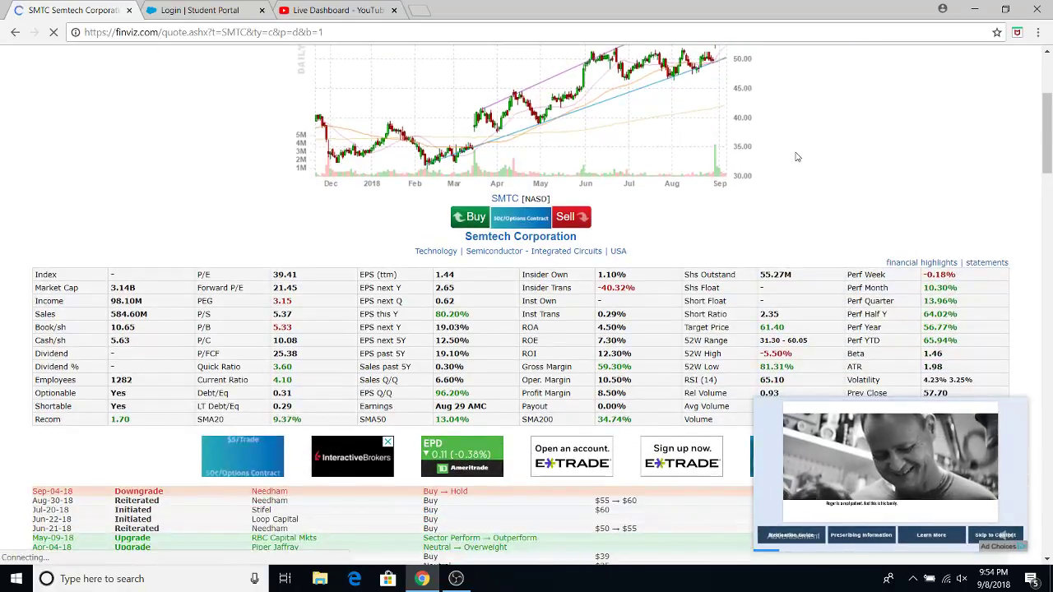
scroll(796, 156, "down", 4)
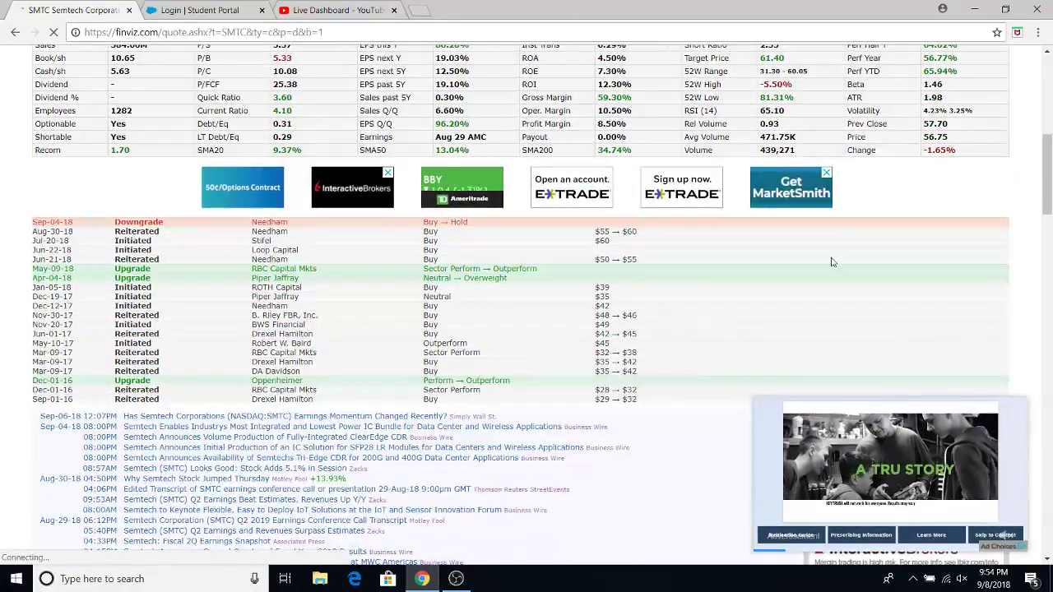
scroll(788, 258, "up", 7)
scroll(788, 257, "down", 2)
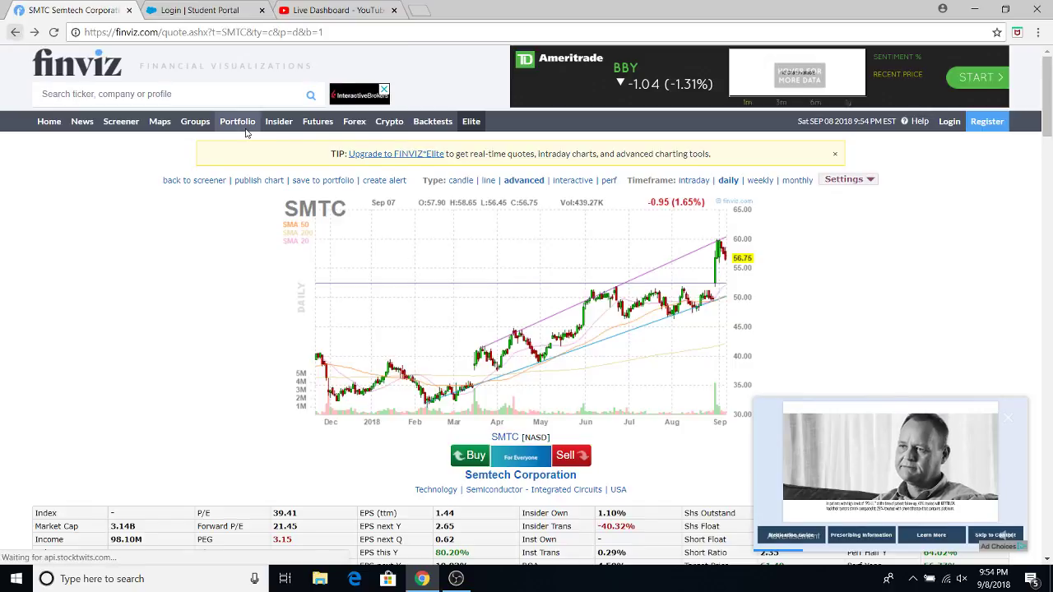
Return to the screener and review the active descriptive, fundamental and technical filters.
left_click(16, 33)
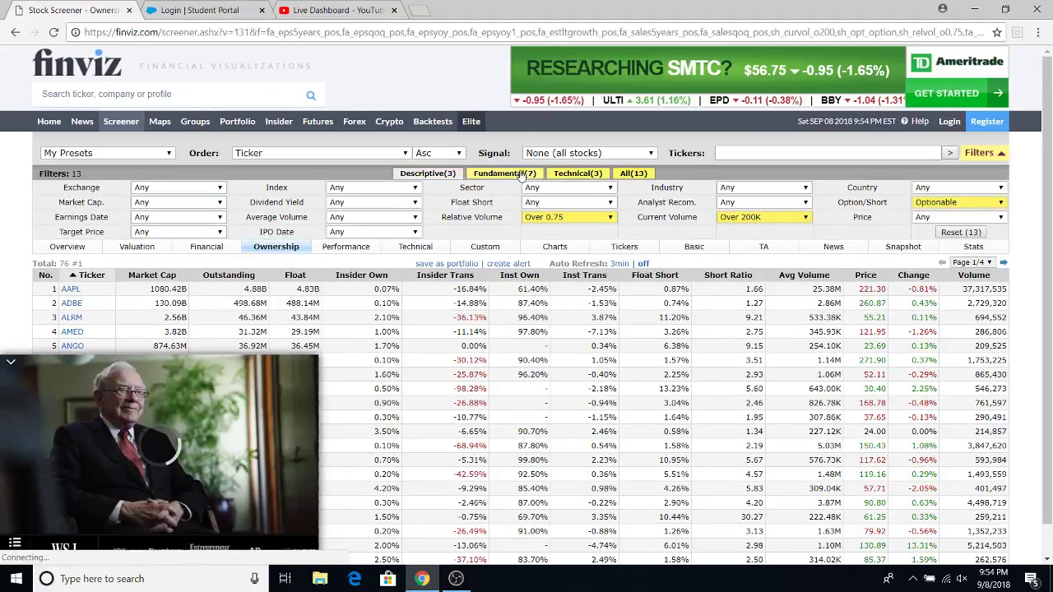
left_click(516, 175)
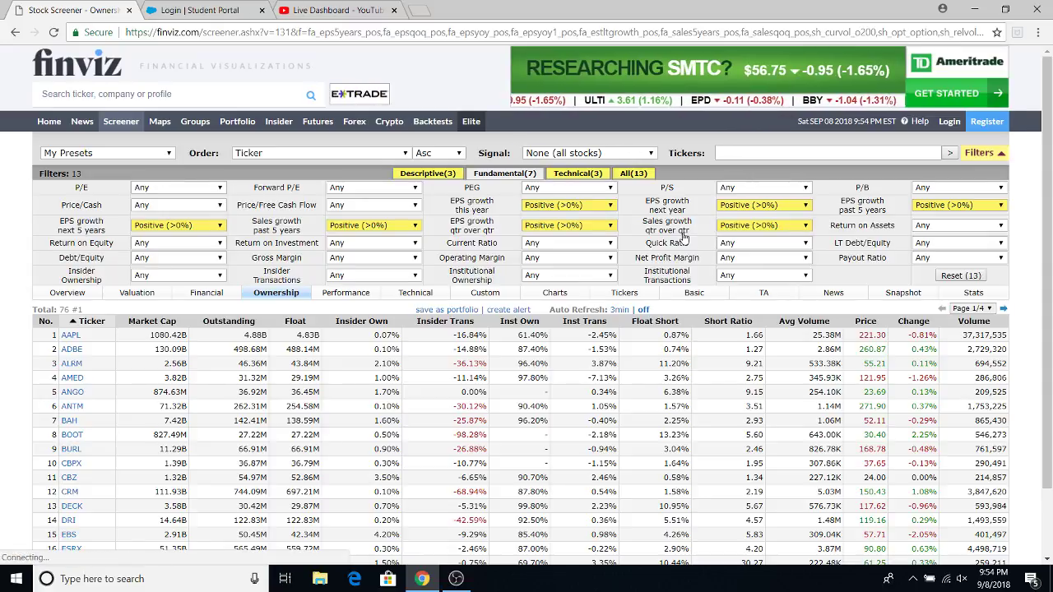
left_click(579, 174)
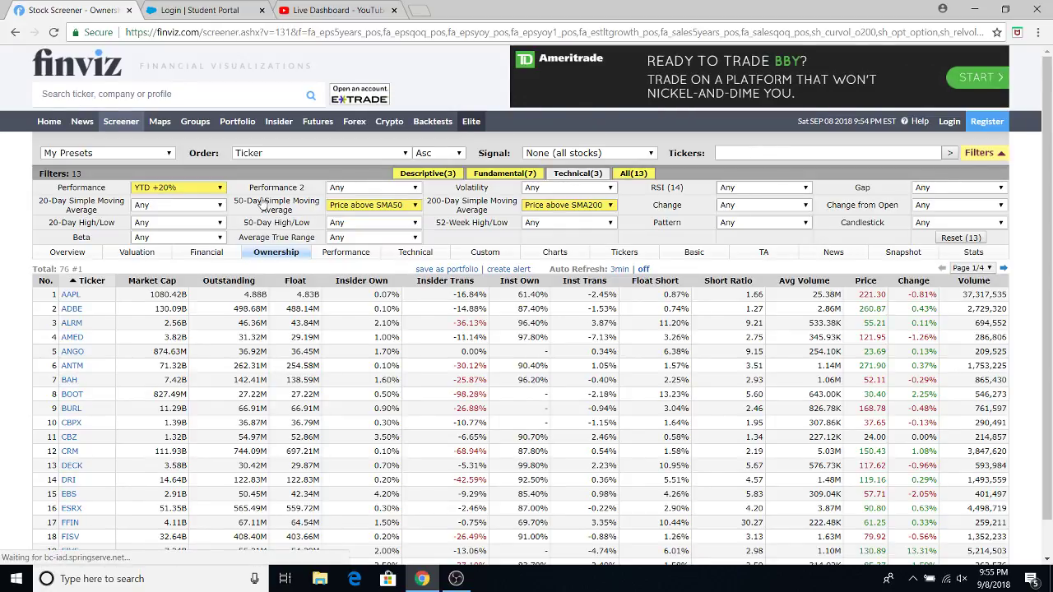
Try the technical Performance filter with YTD +5%, and return it to Any.
left_click(165, 189)
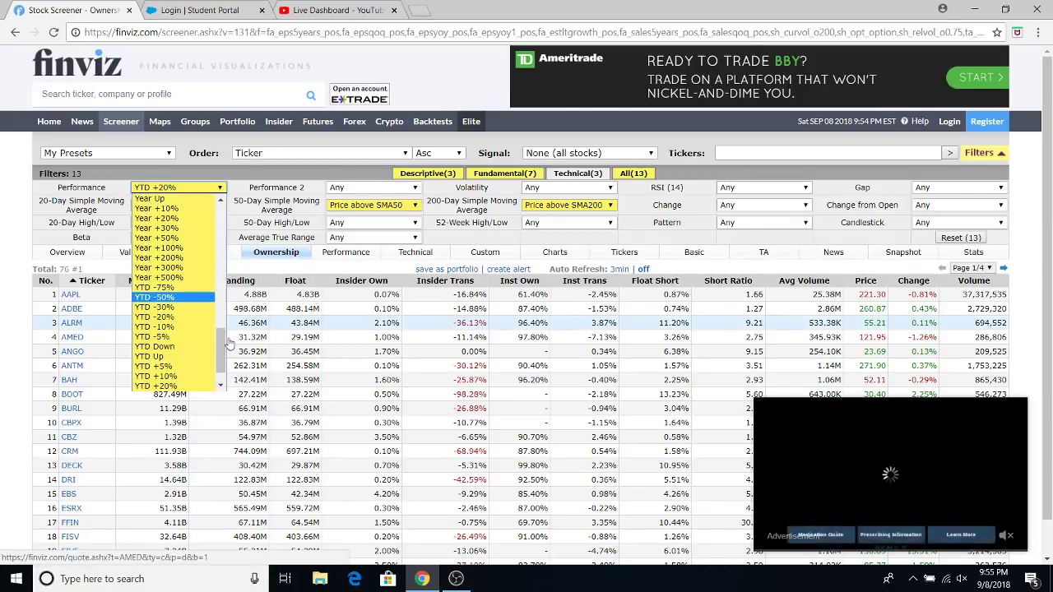
left_click(182, 366)
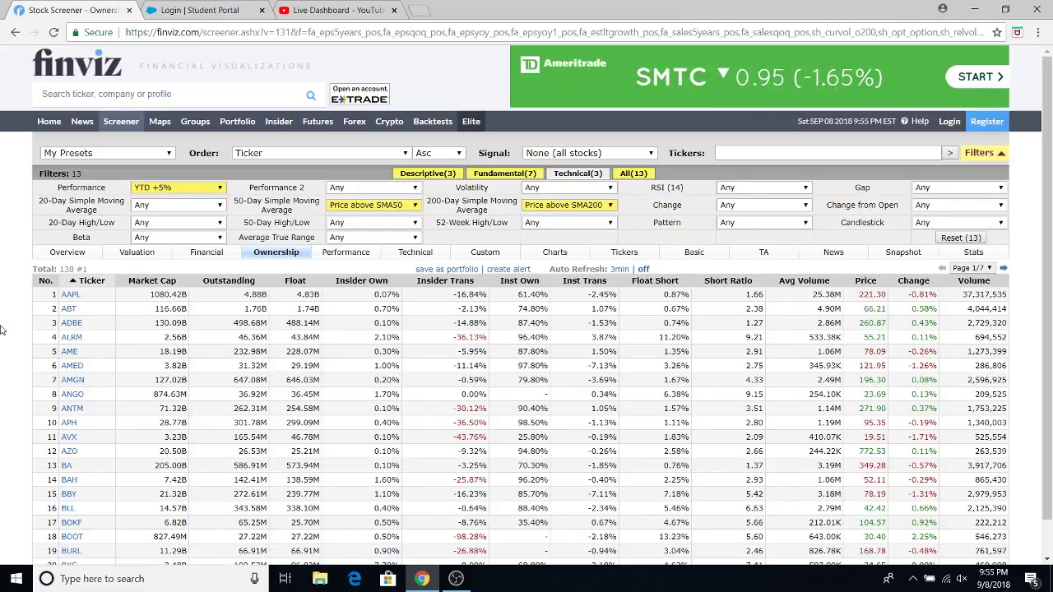
left_click(158, 190)
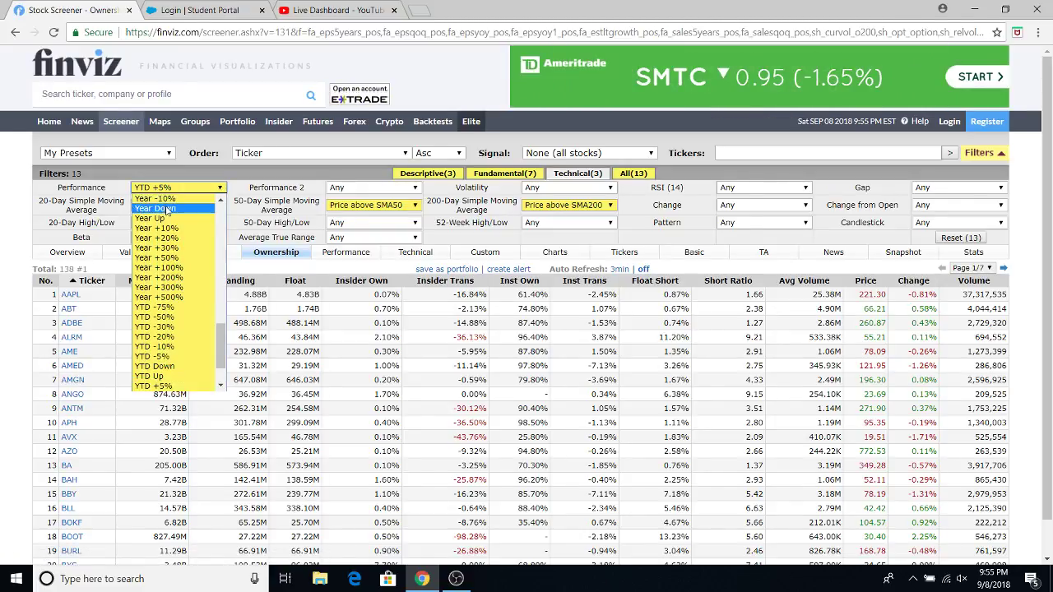
left_click_drag(220, 345, 222, 198)
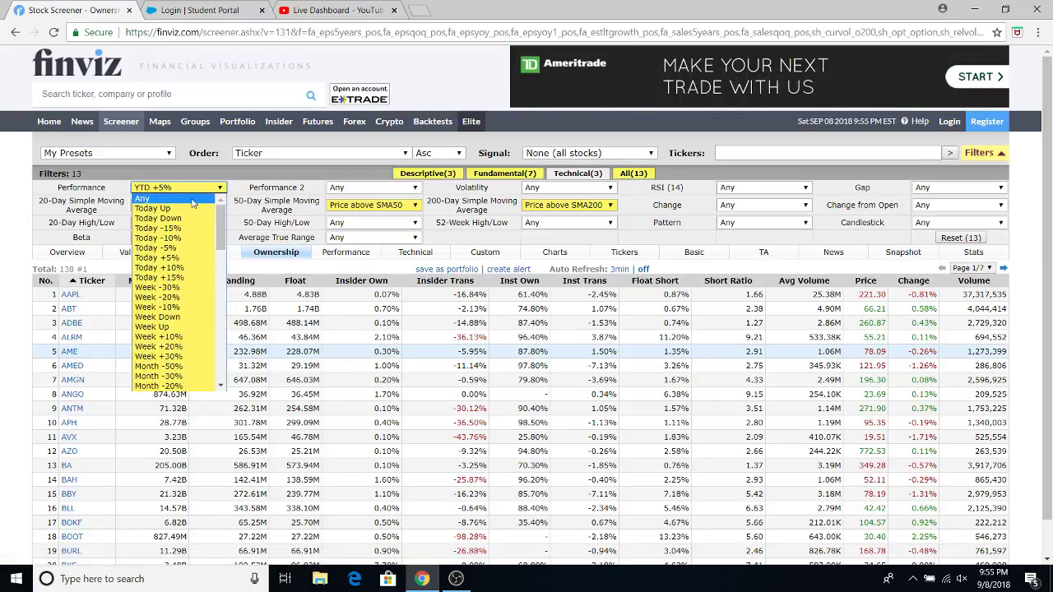
left_click(192, 200)
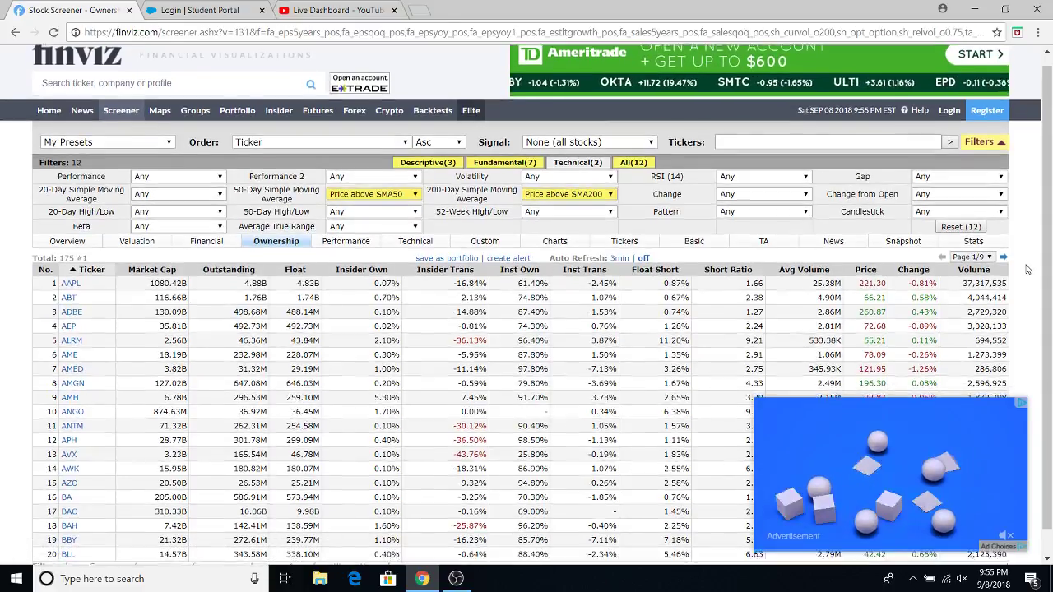
scroll(905, 247, "down", 1)
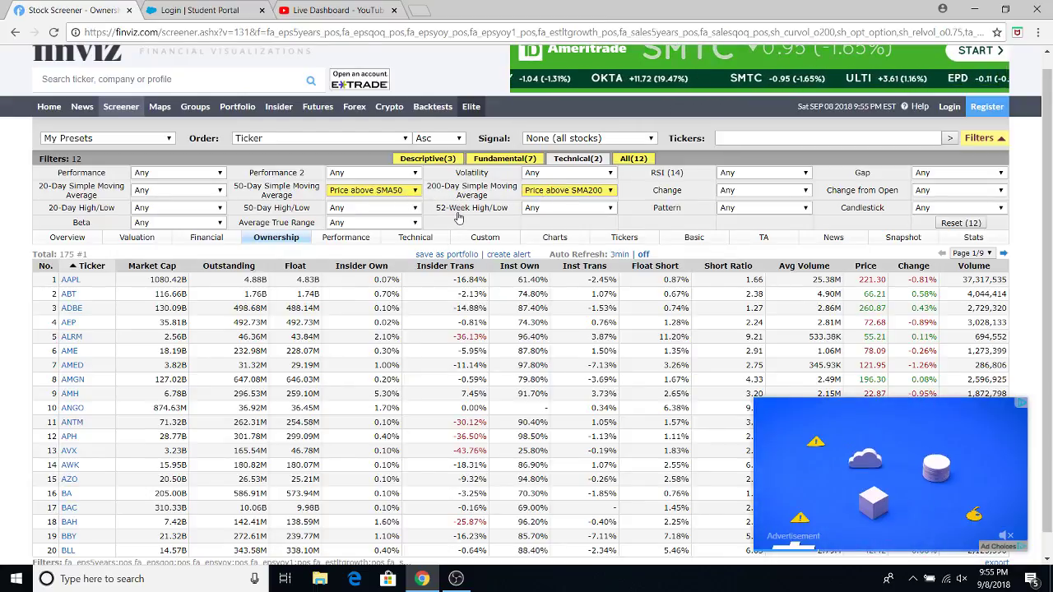
mouse_move(460, 216)
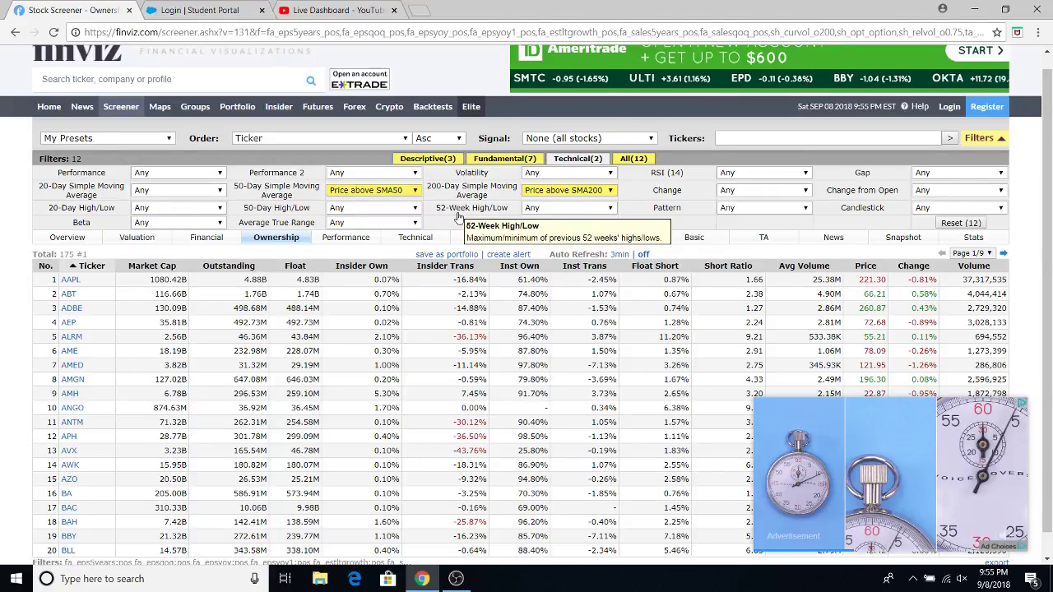
Switch to the YouTube live dashboard to check the stream's details and settings, and return to the Finviz screener.
left_click(329, 10)
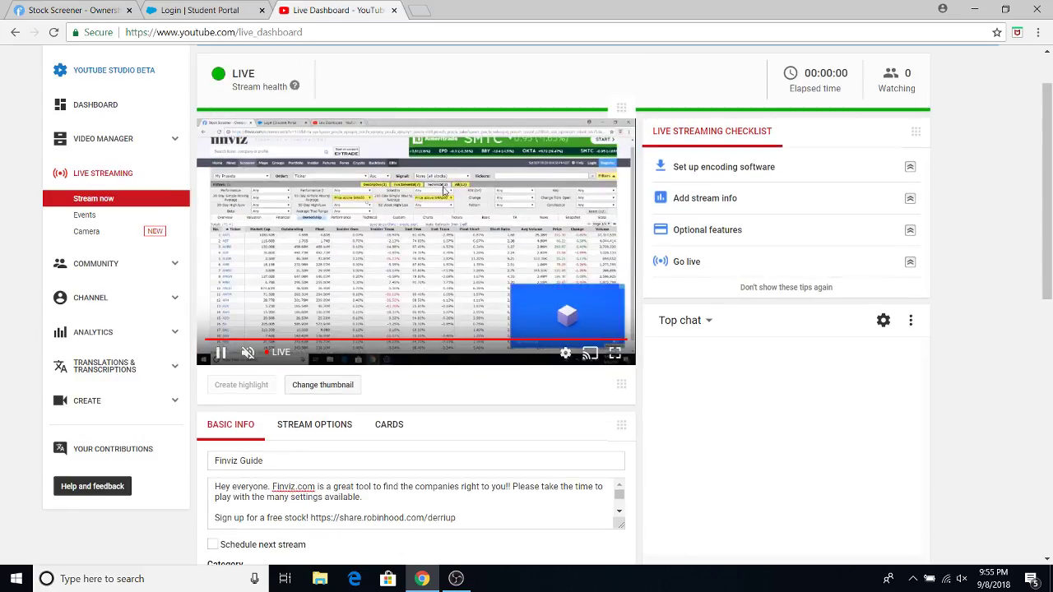
scroll(909, 310, "down", 3)
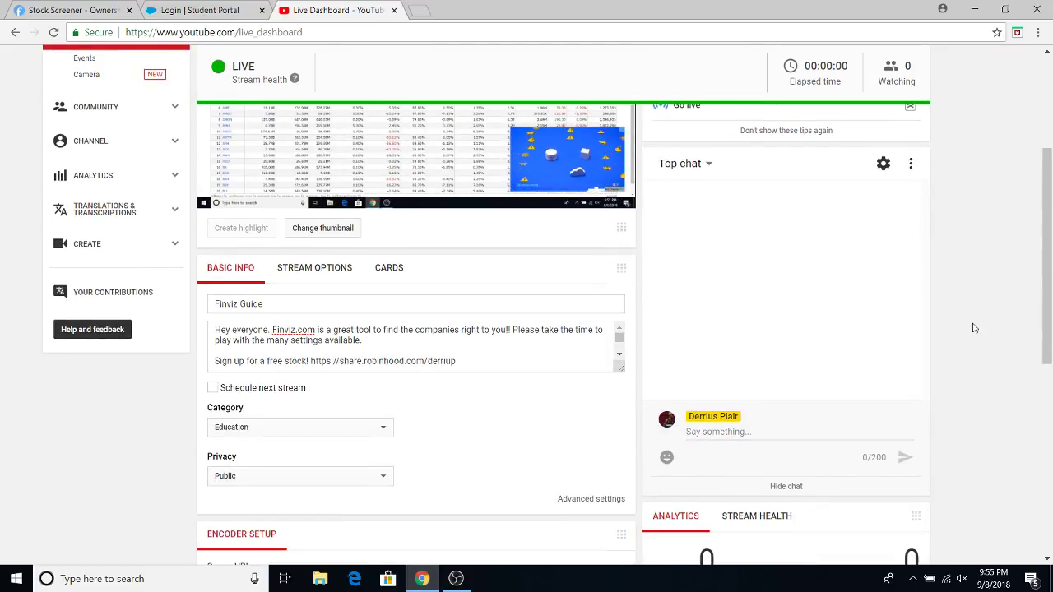
scroll(974, 328, "down", 3)
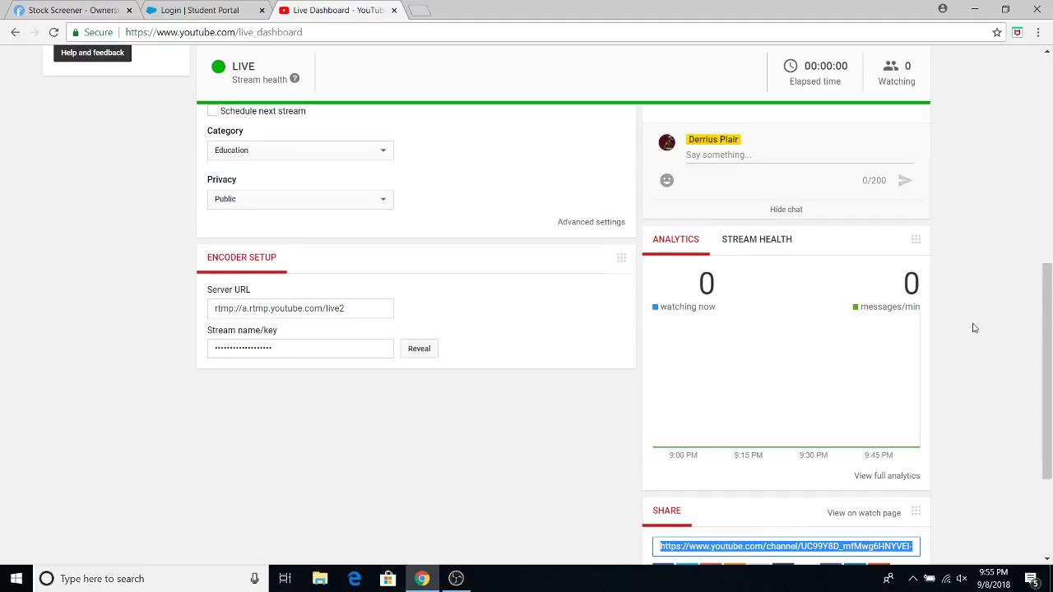
scroll(974, 328, "up", 5)
left_click(212, 7)
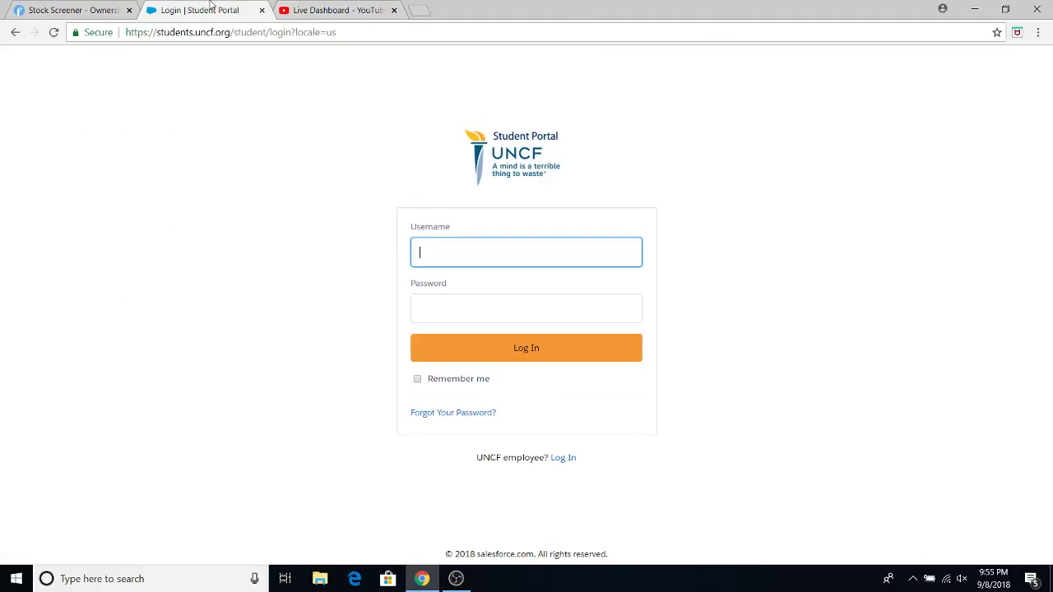
left_click(103, 6)
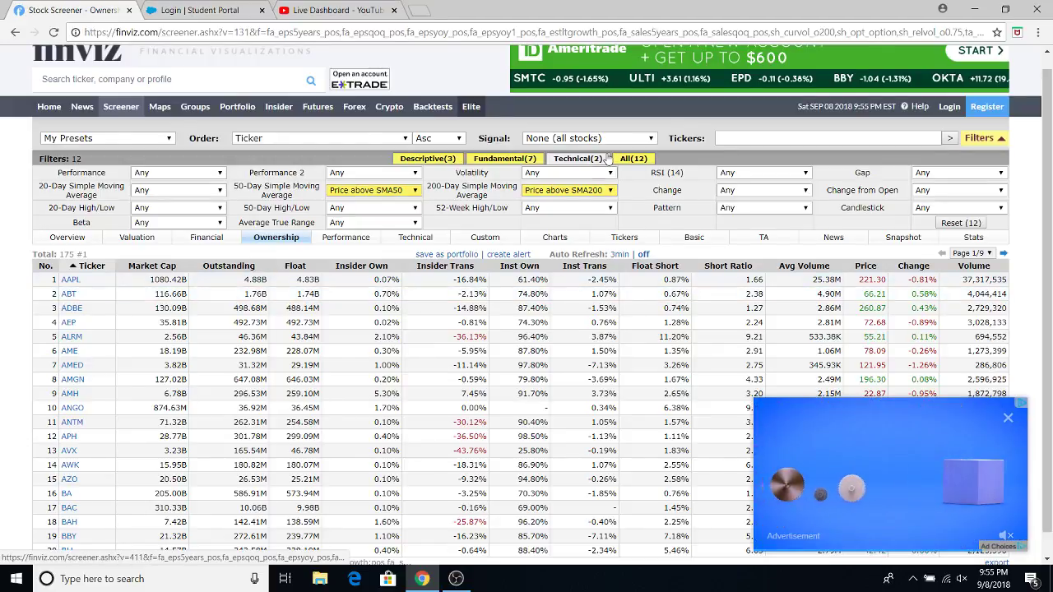
Review the complete set of screener filters, and look over the fundamental filters with the matching stocks.
left_click(629, 159)
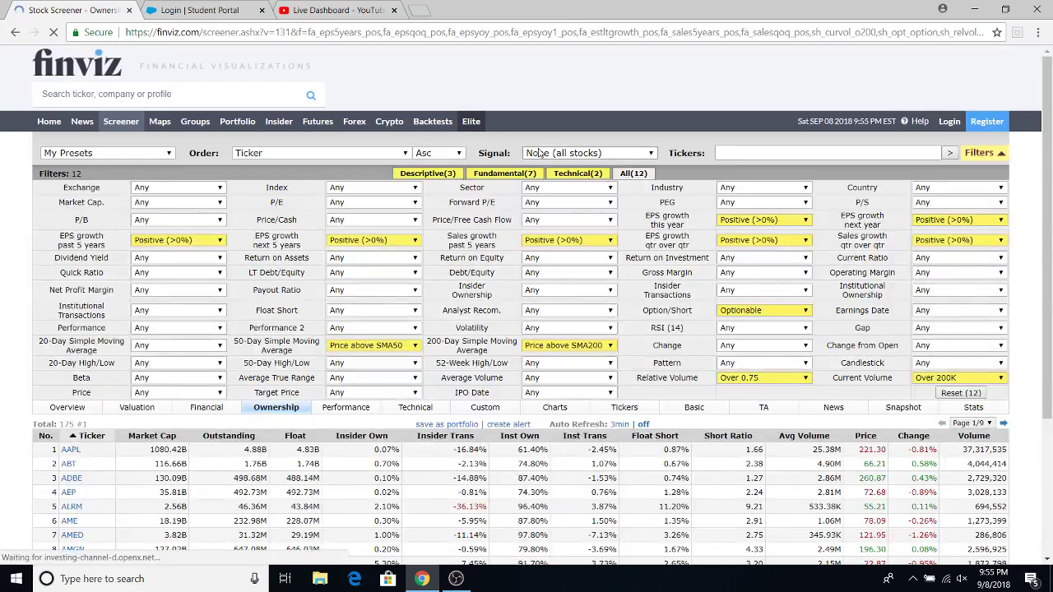
left_click(507, 175)
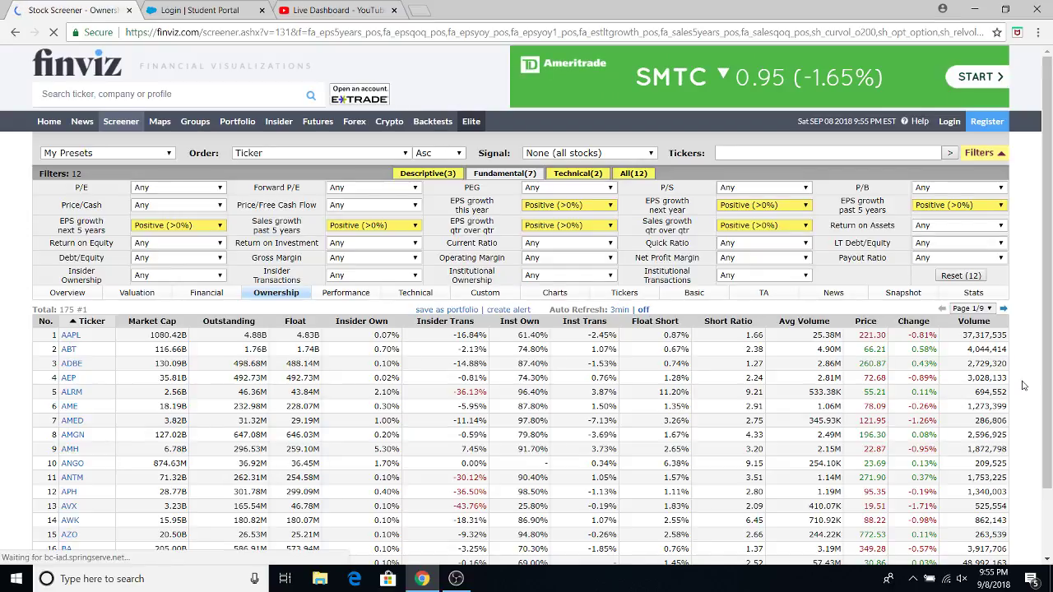
scroll(1023, 385, "down", 1)
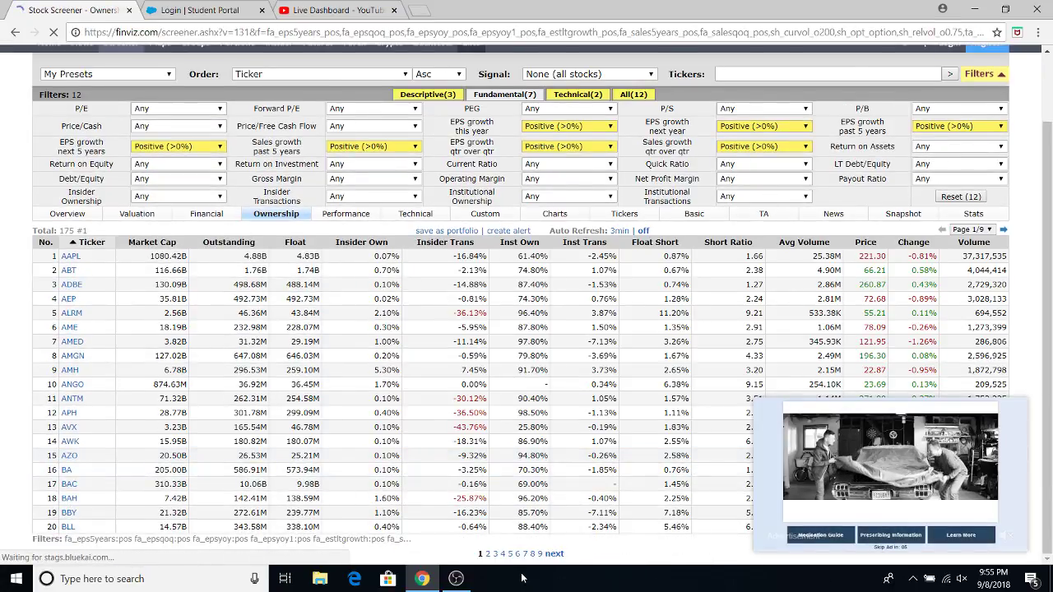